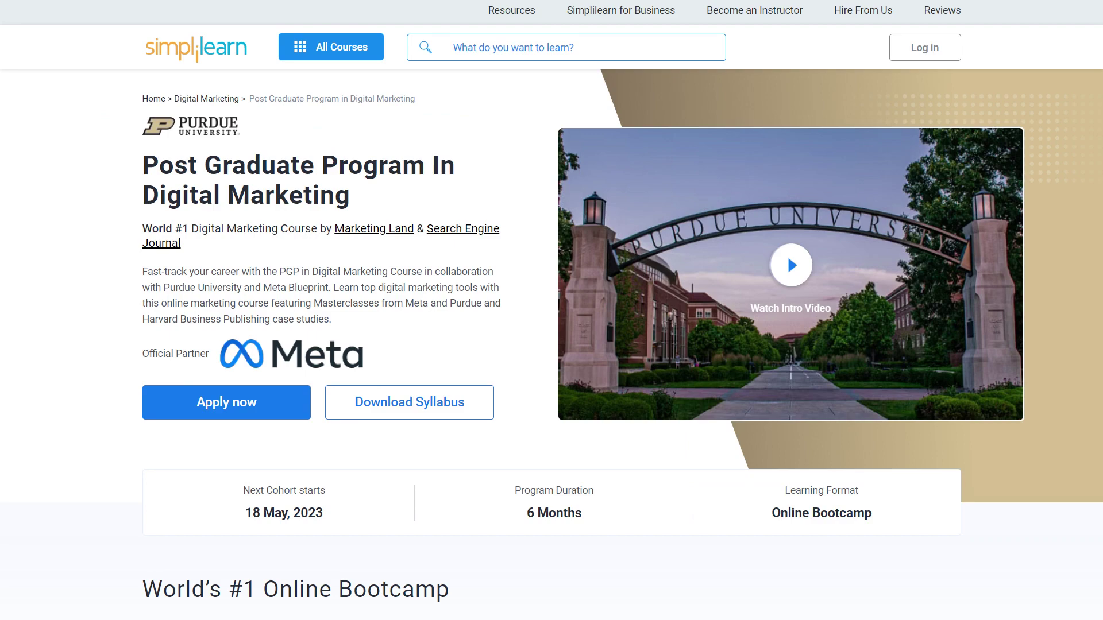
Scroll the Simplilearn course page past skills, tools, projects and trainers to Alumni Reviews.
scroll(552, 310, down, 10)
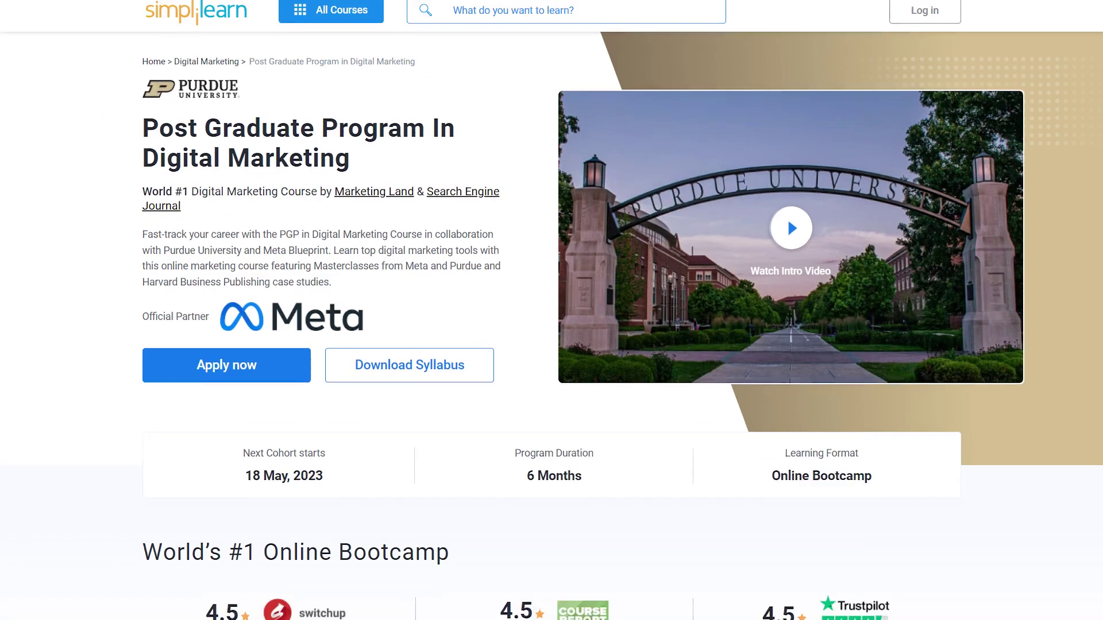
scroll(551, 310, down, 13)
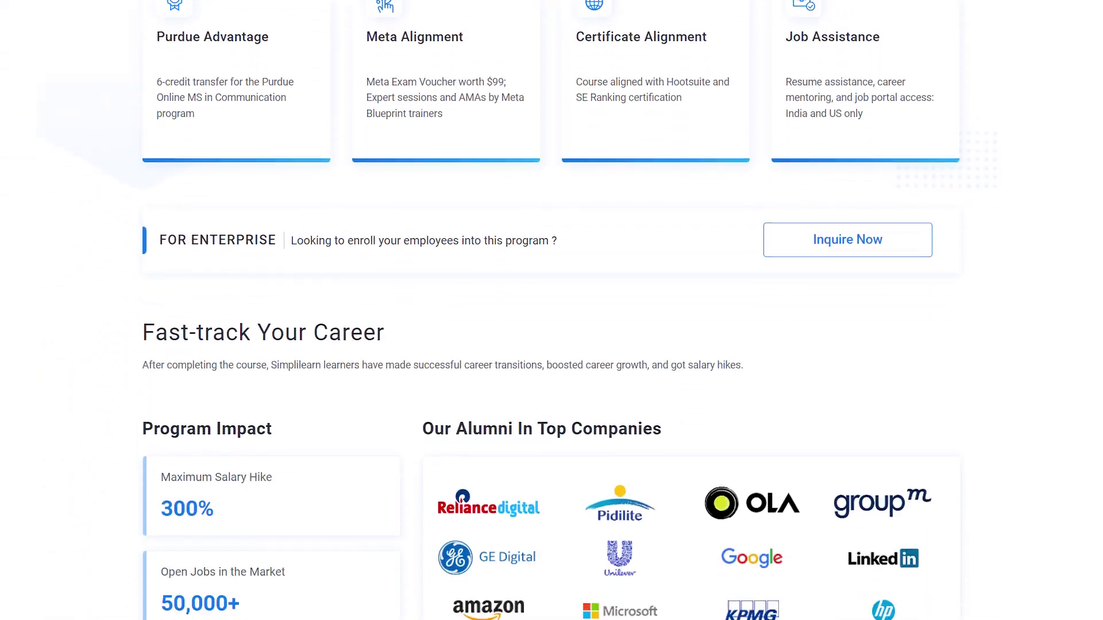
scroll(552, 310, down, 13)
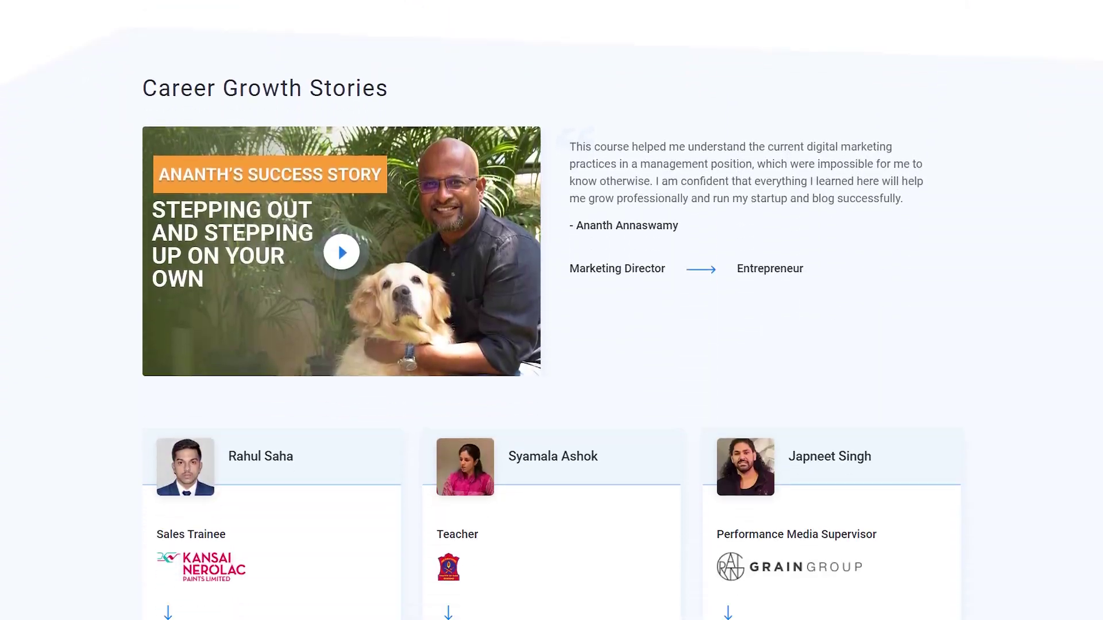
scroll(551, 310, down, 13)
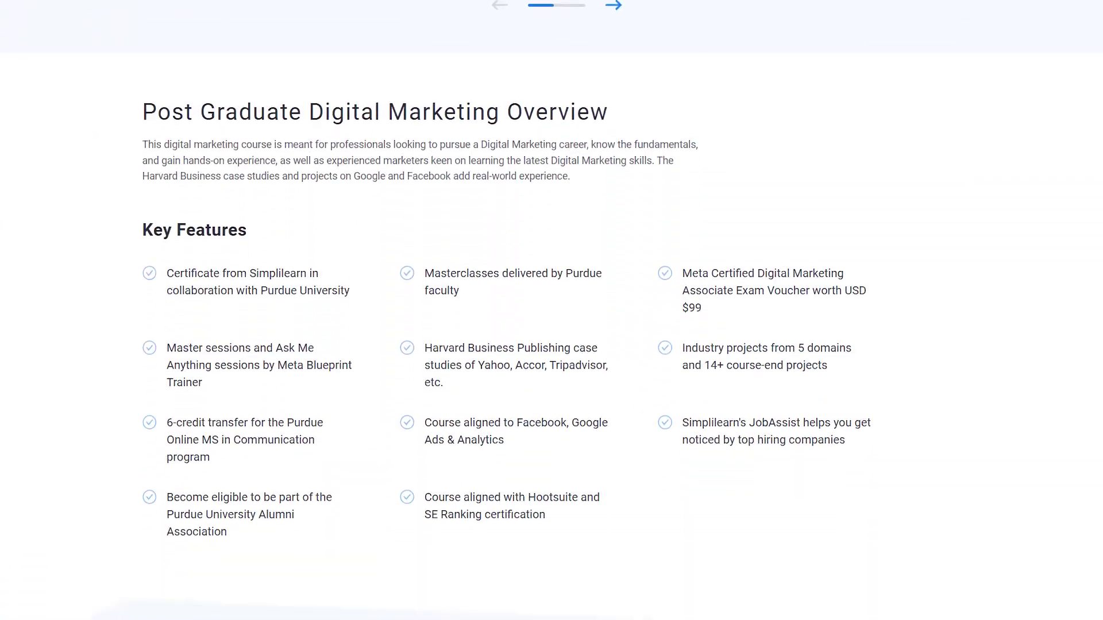
scroll(552, 310, down, 13)
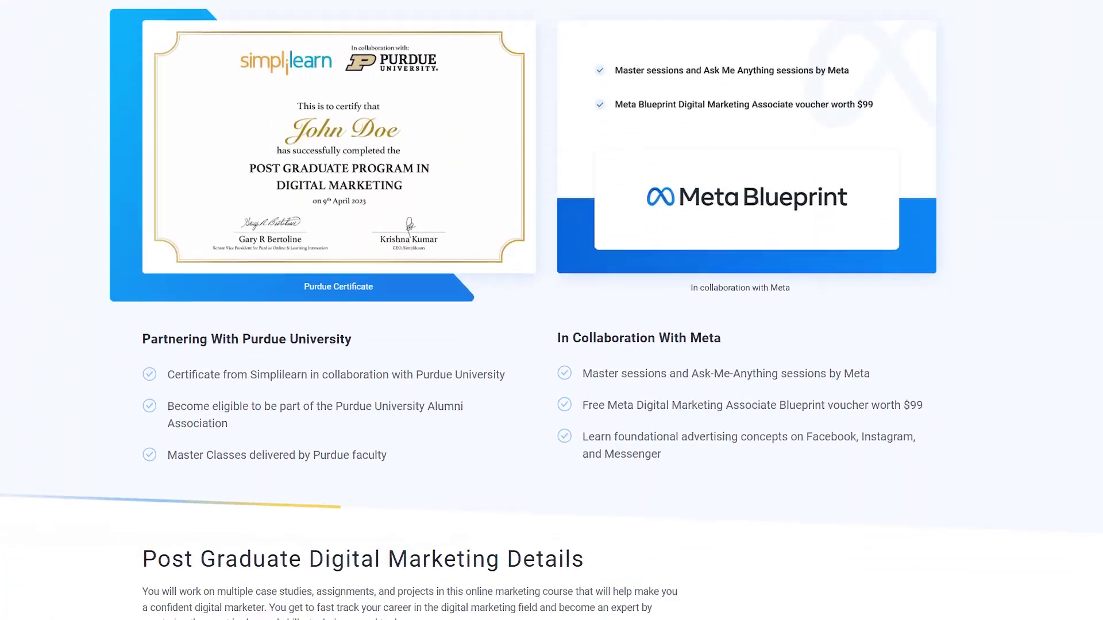
scroll(552, 310, down, 12)
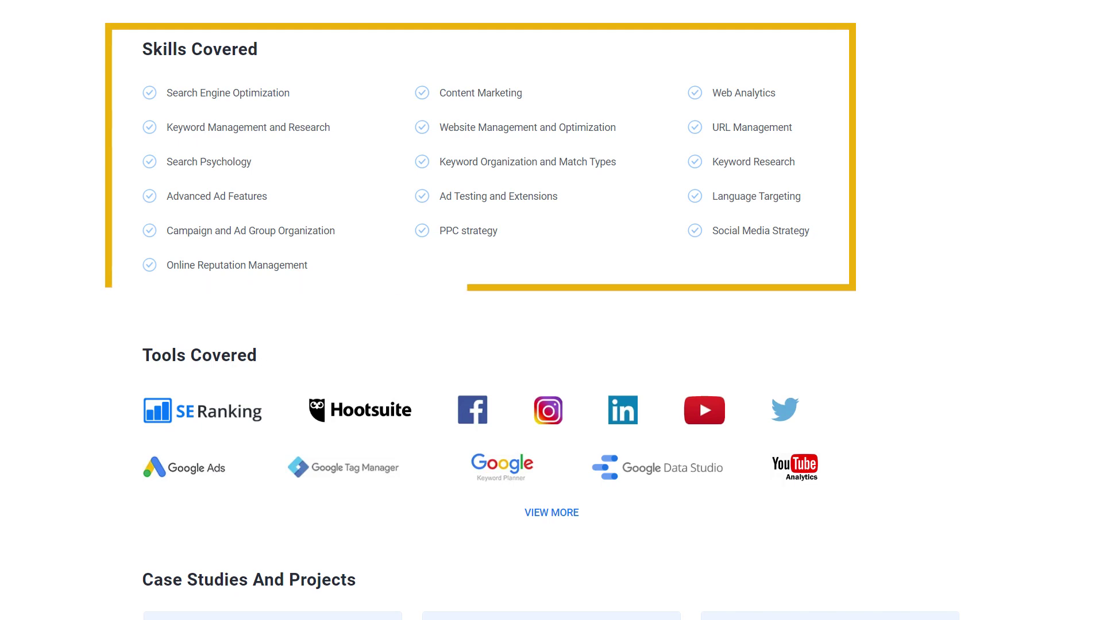
scroll(551, 310, down, 2)
scroll(550, 310, down, 10)
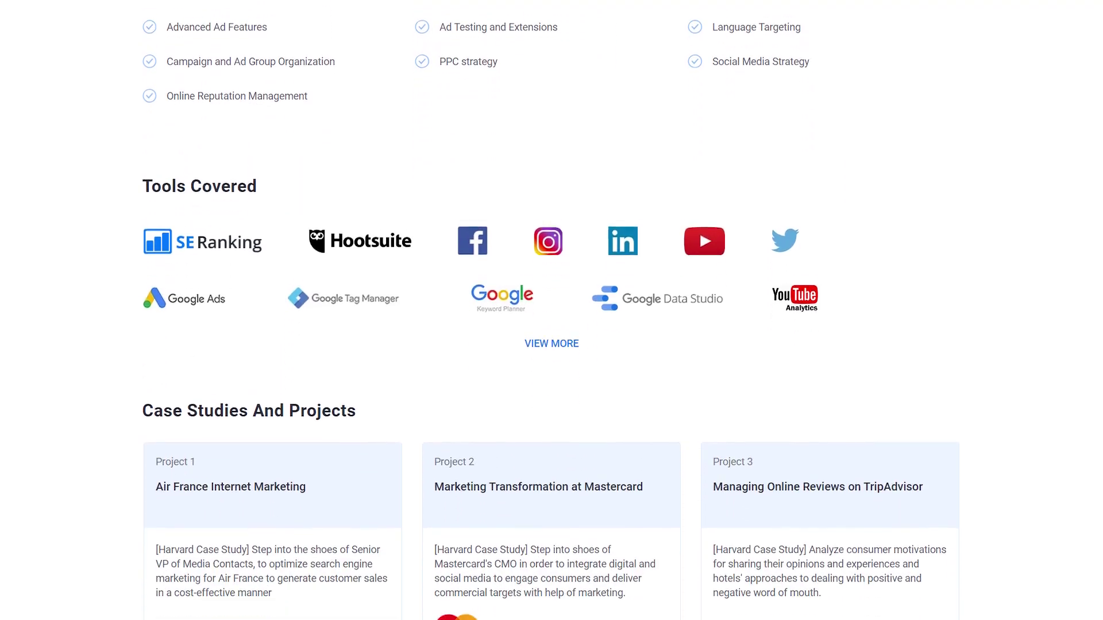
scroll(550, 310, down, 10)
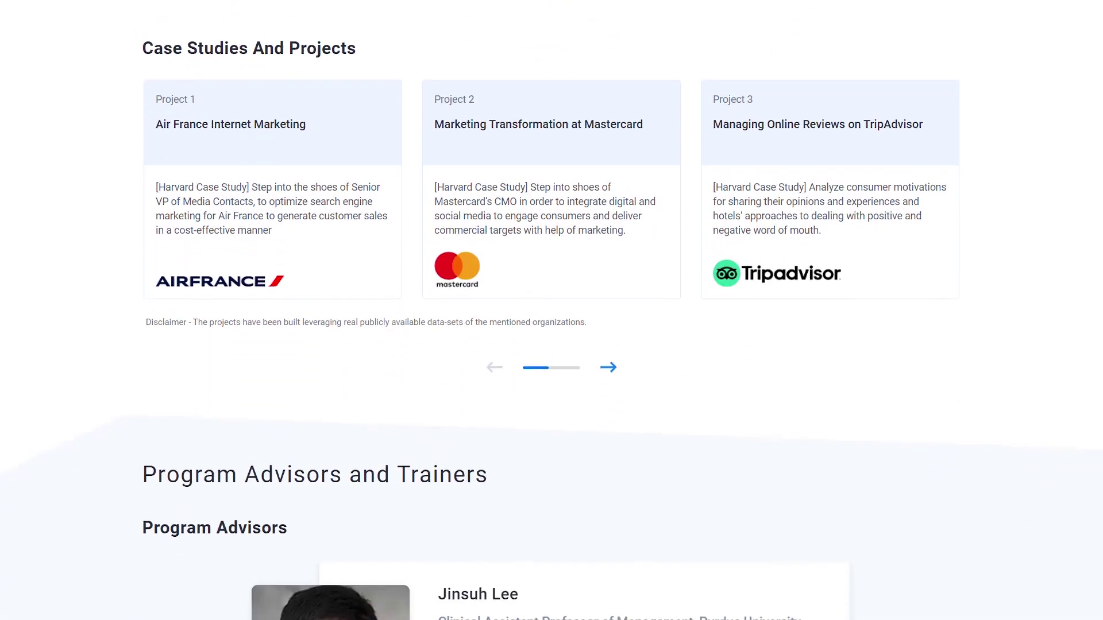
scroll(551, 310, down, 10)
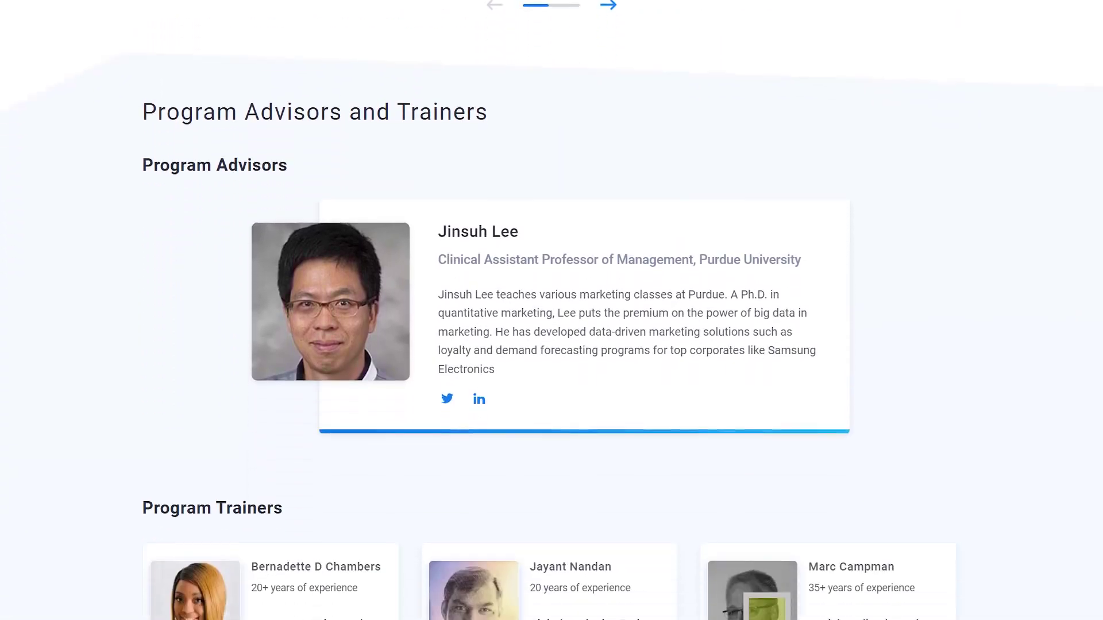
scroll(551, 310, down, 10)
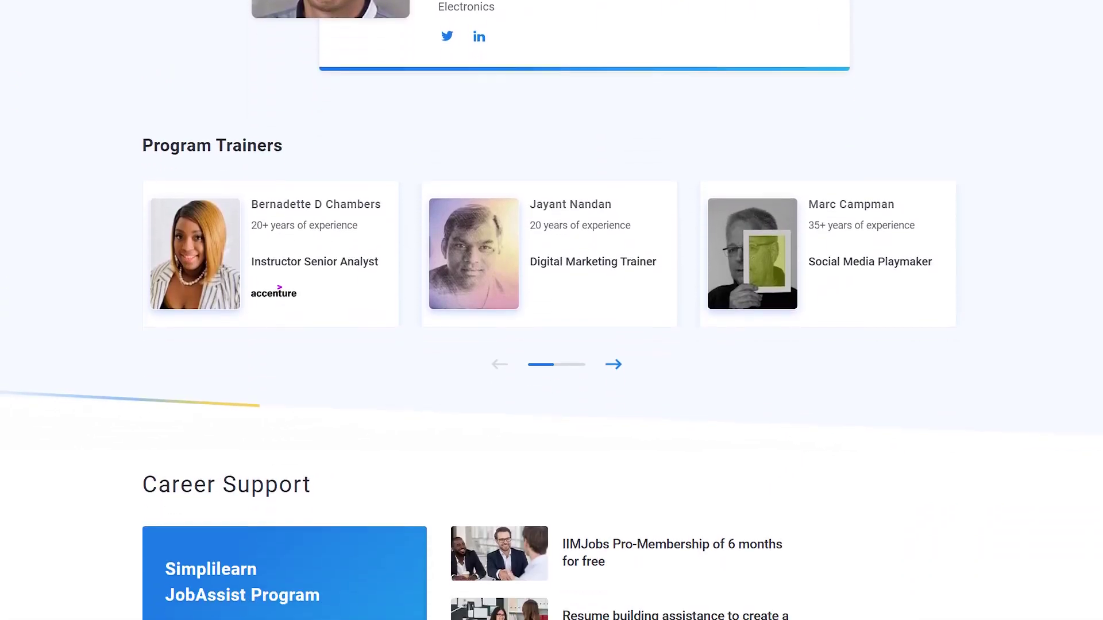
scroll(551, 310, down, 10)
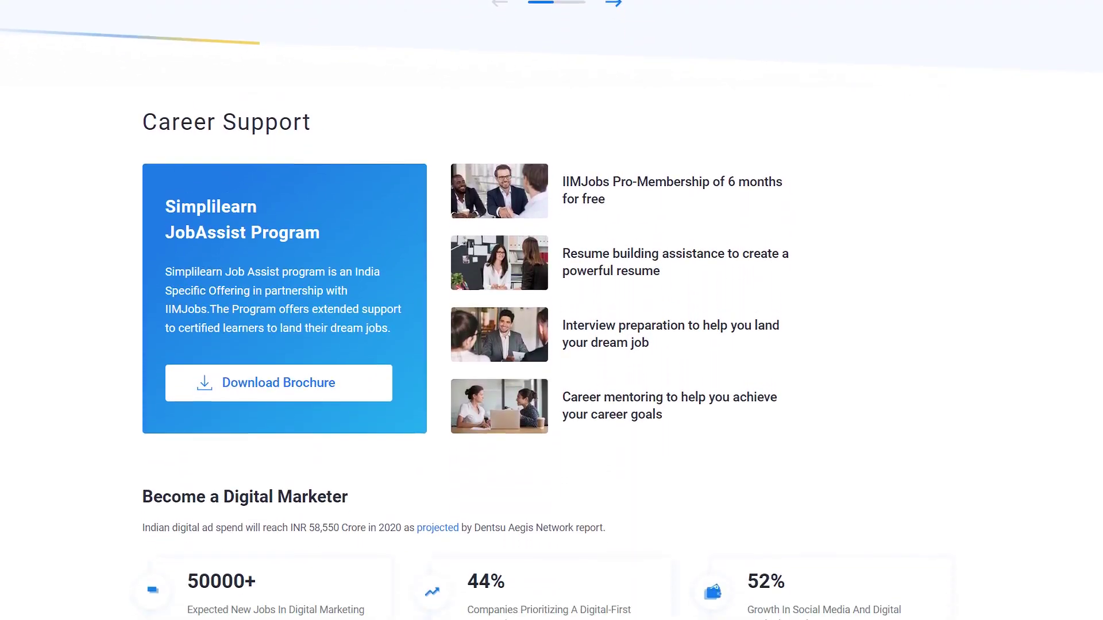
scroll(178, 555, down, 10)
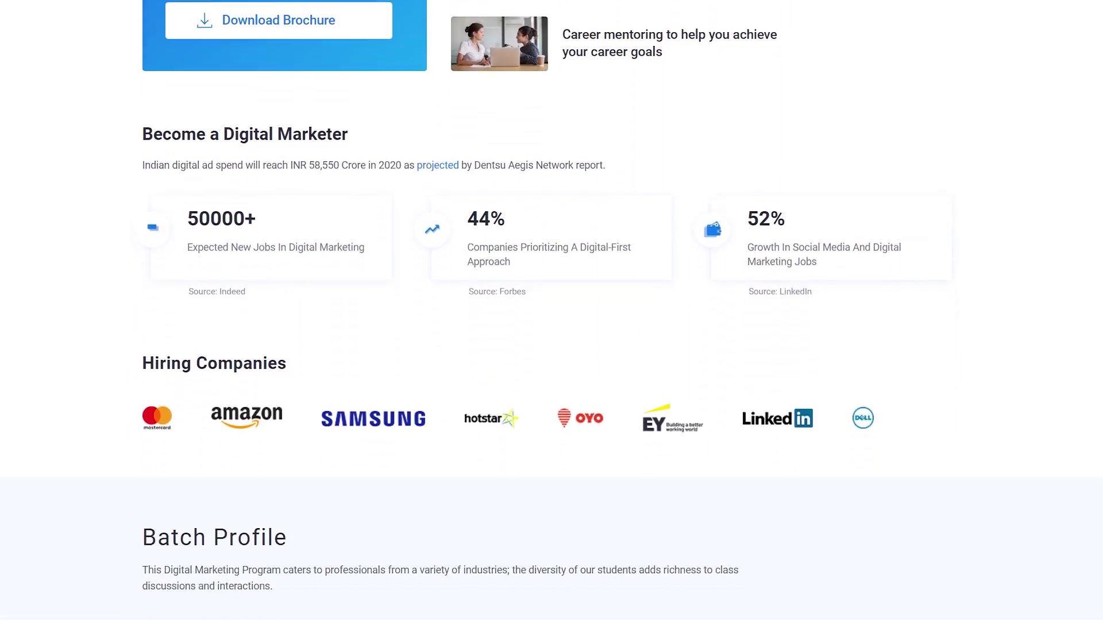
scroll(550, 310, down, 10)
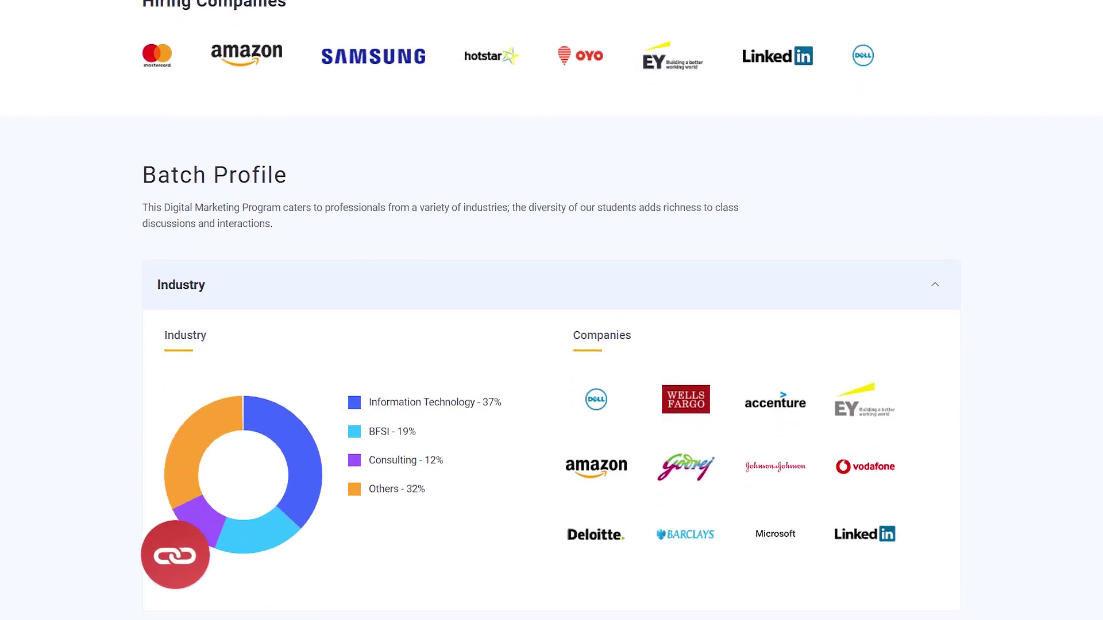
scroll(551, 310, down, 10)
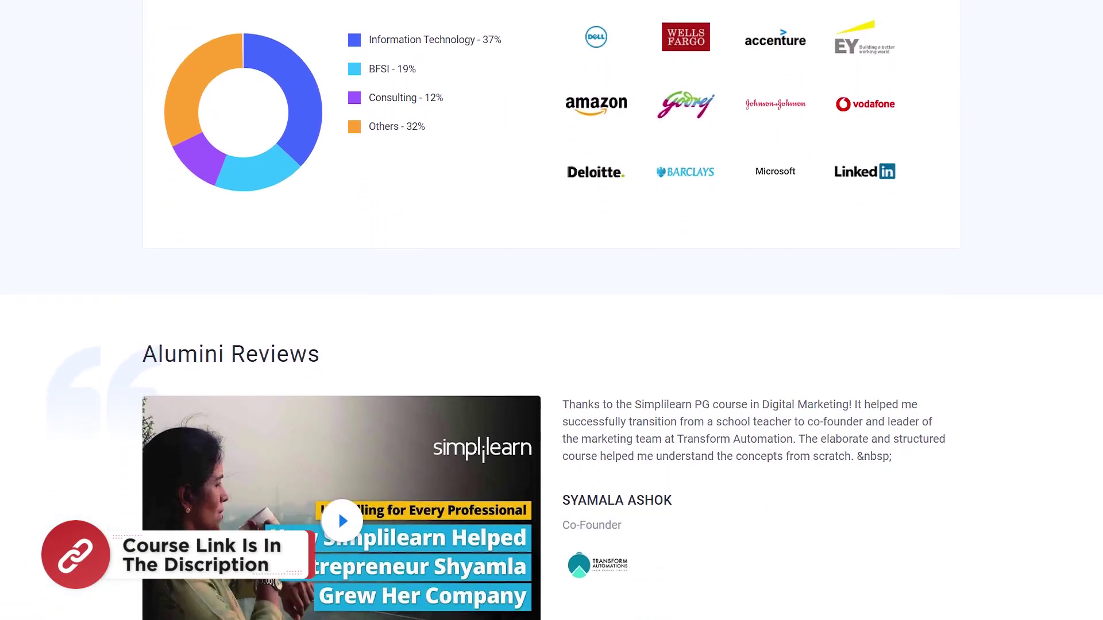
scroll(550, 310, down, 1)
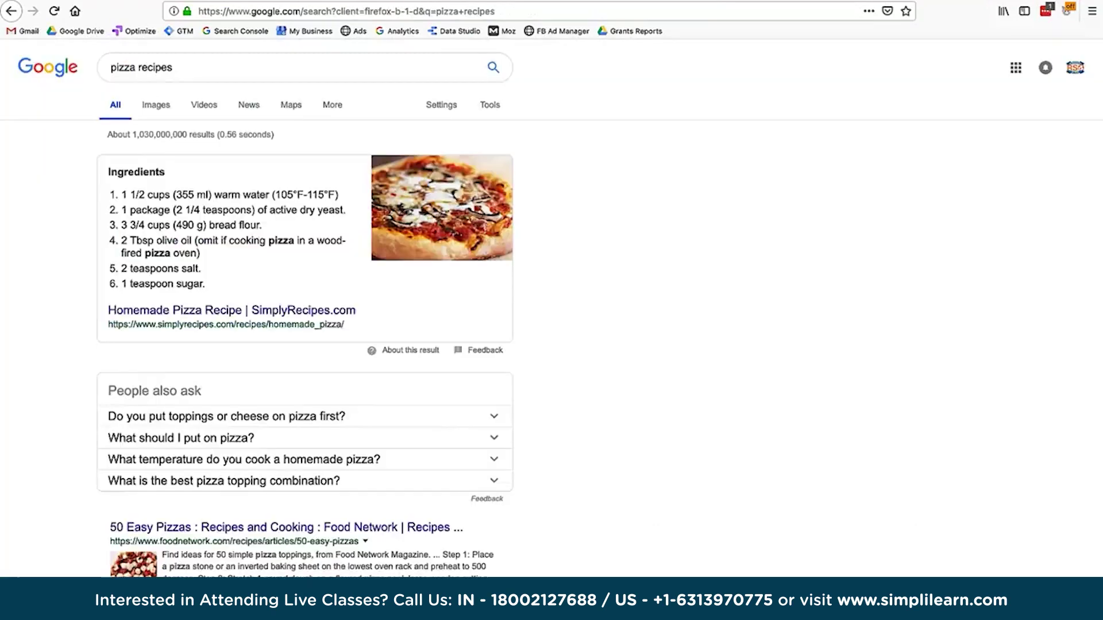
Prefix the pizza recipes query with 'allintitle:' and search, getting about 336,000 results.
click(396, 64)
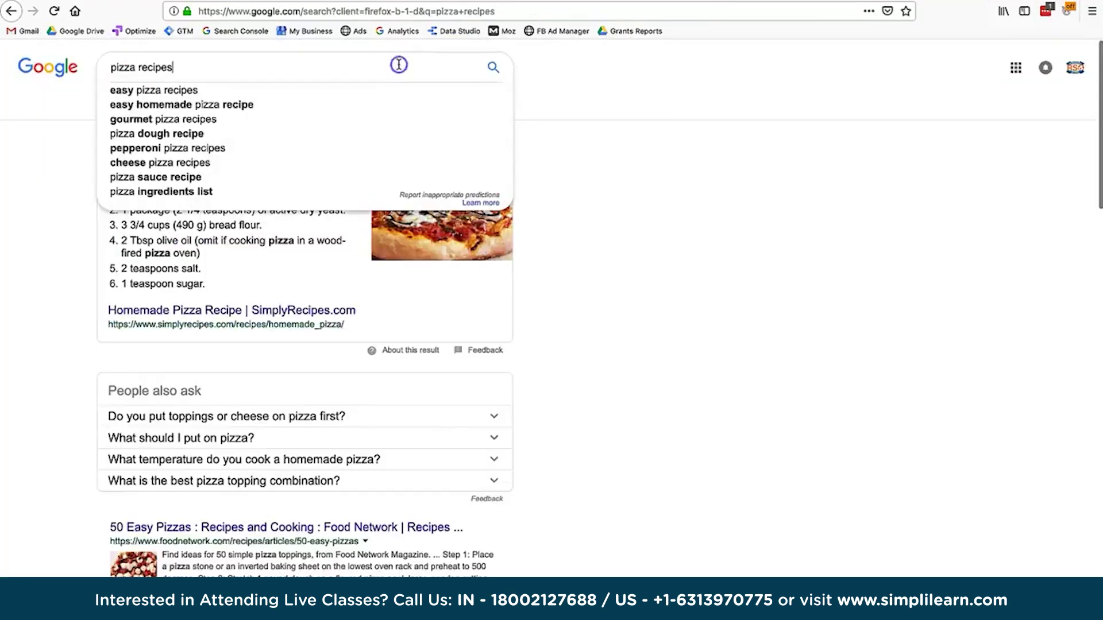
click(641, 152)
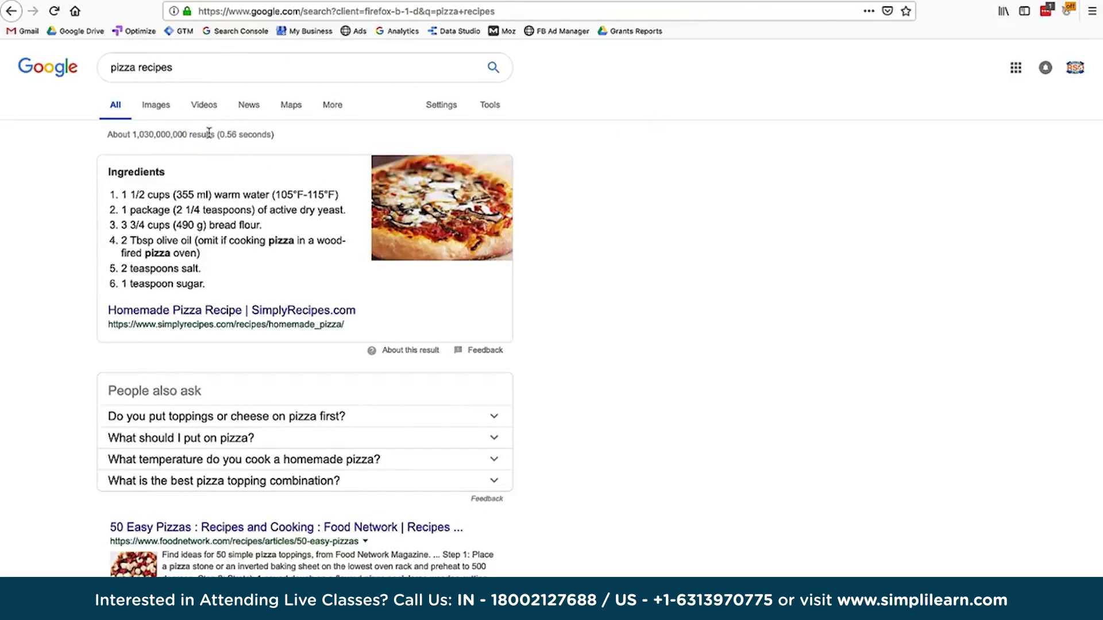
click(111, 67)
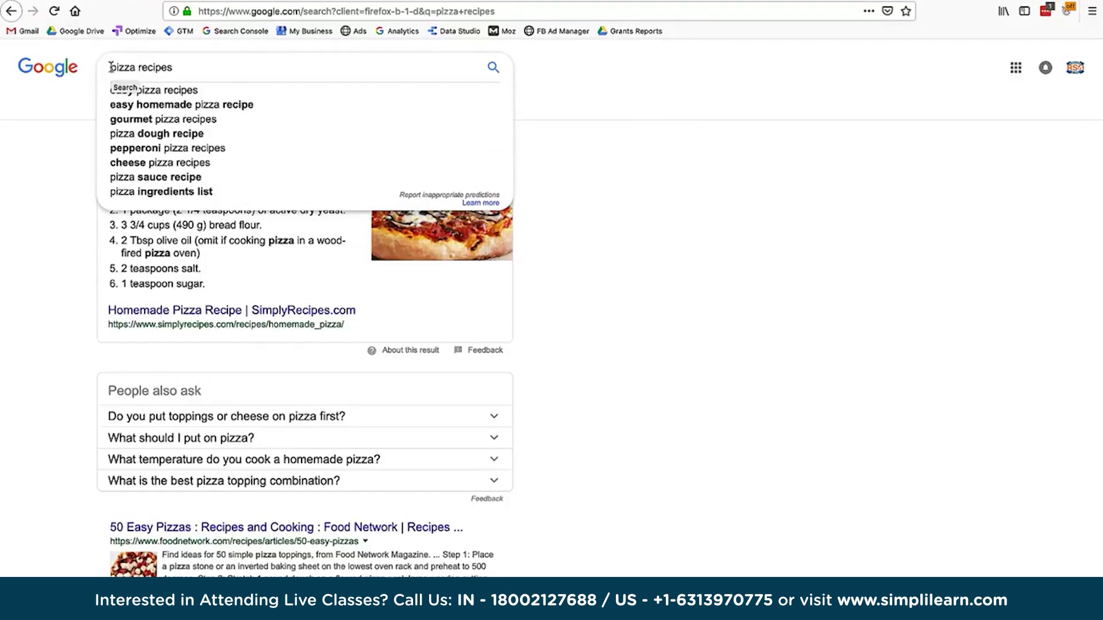
click(741, 267)
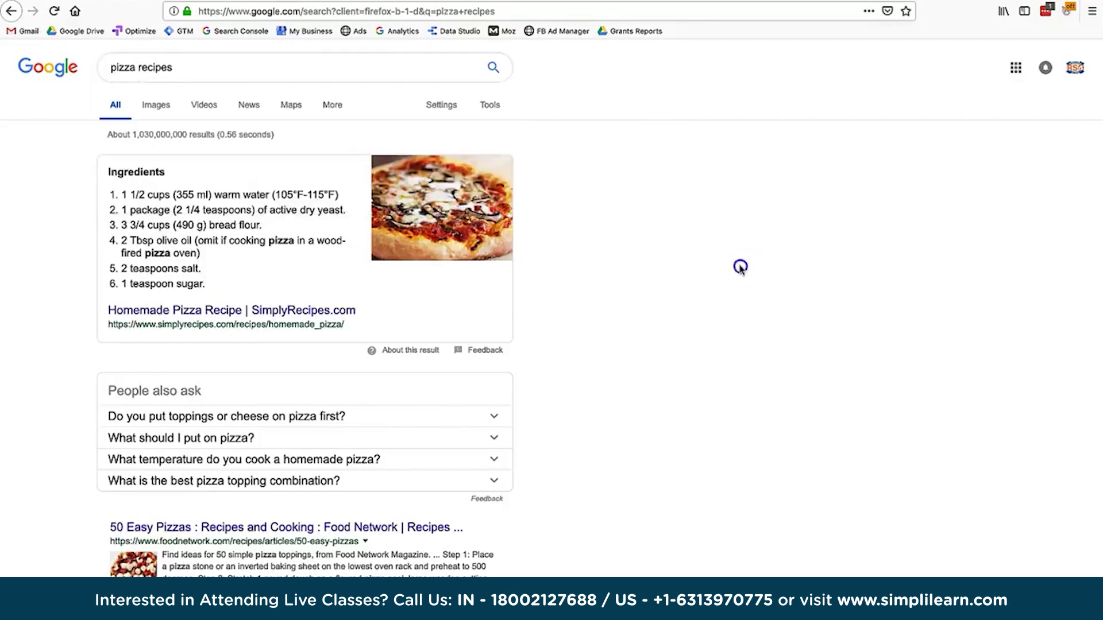
triple_click(136, 134)
click(113, 67)
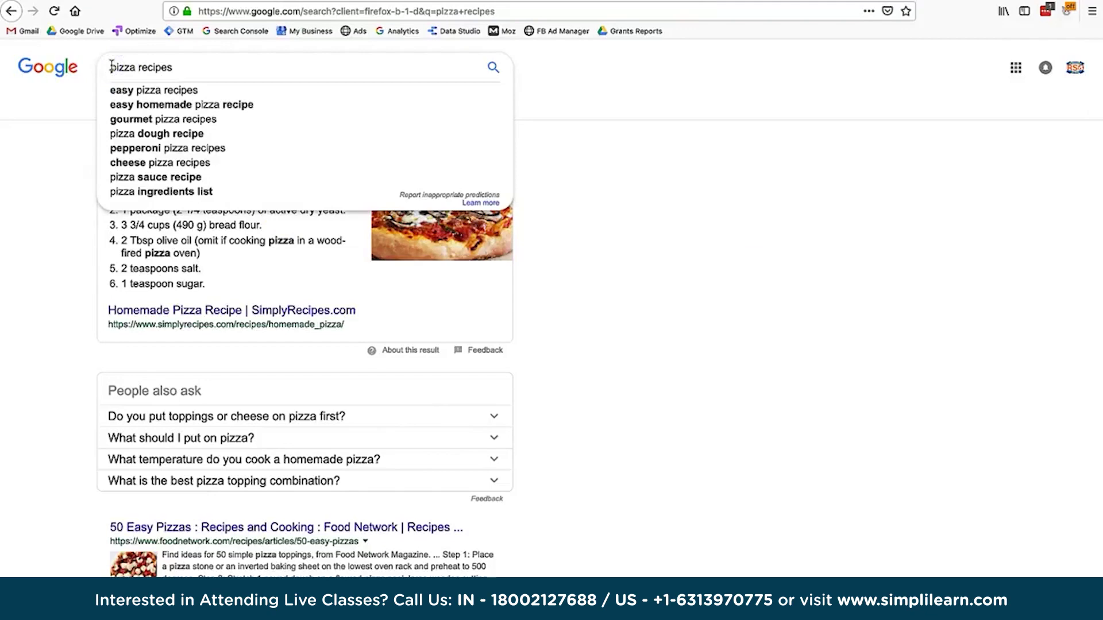
text(allint)
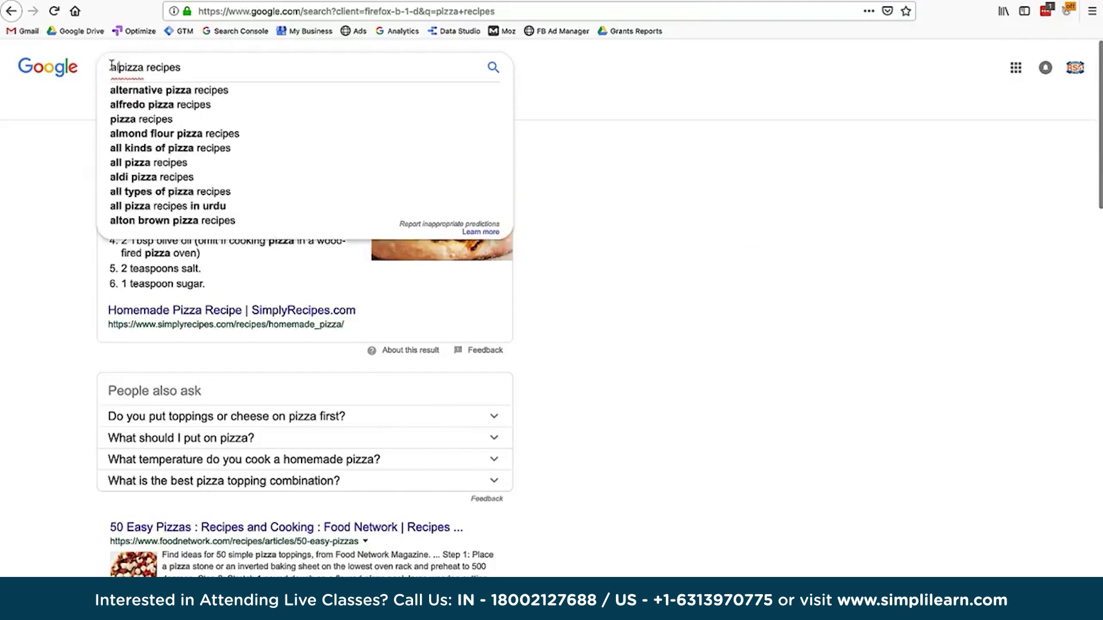
text(itle:)
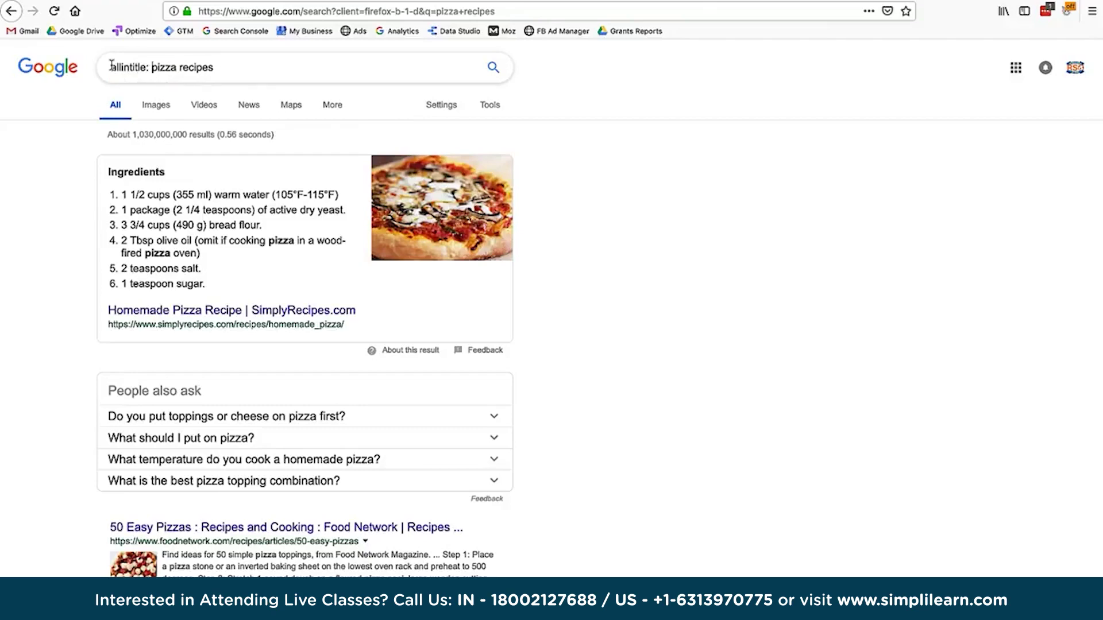
click(270, 68)
key(Return)
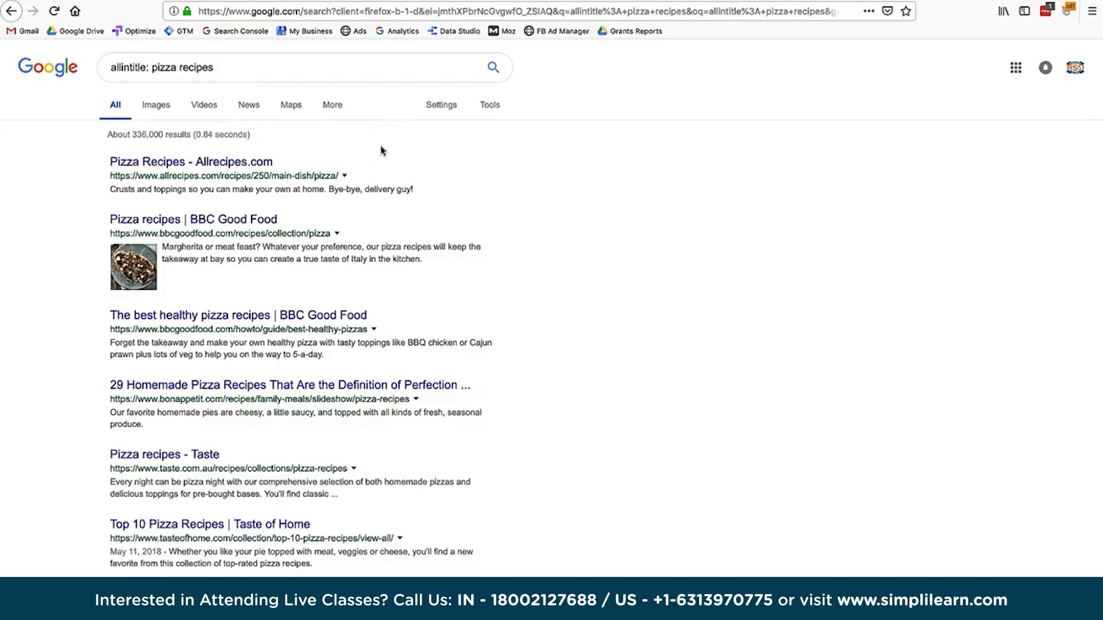
Replace the query with 'homemade pizza dough recipes' and run it as a plain search.
click(193, 63)
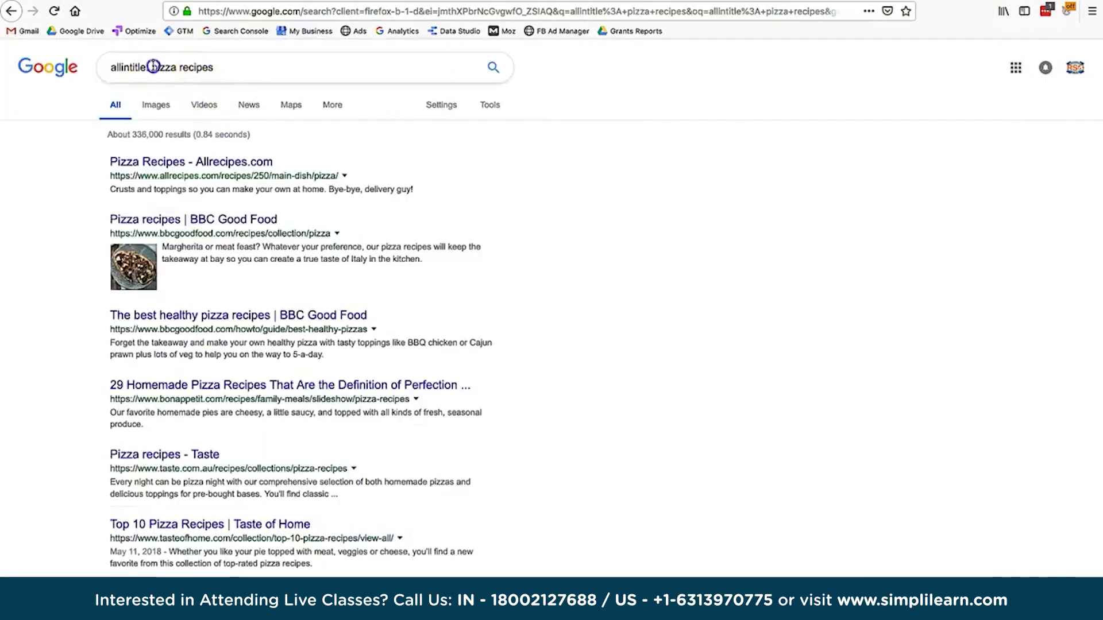
click(153, 66)
drag(153, 66, 2, 66)
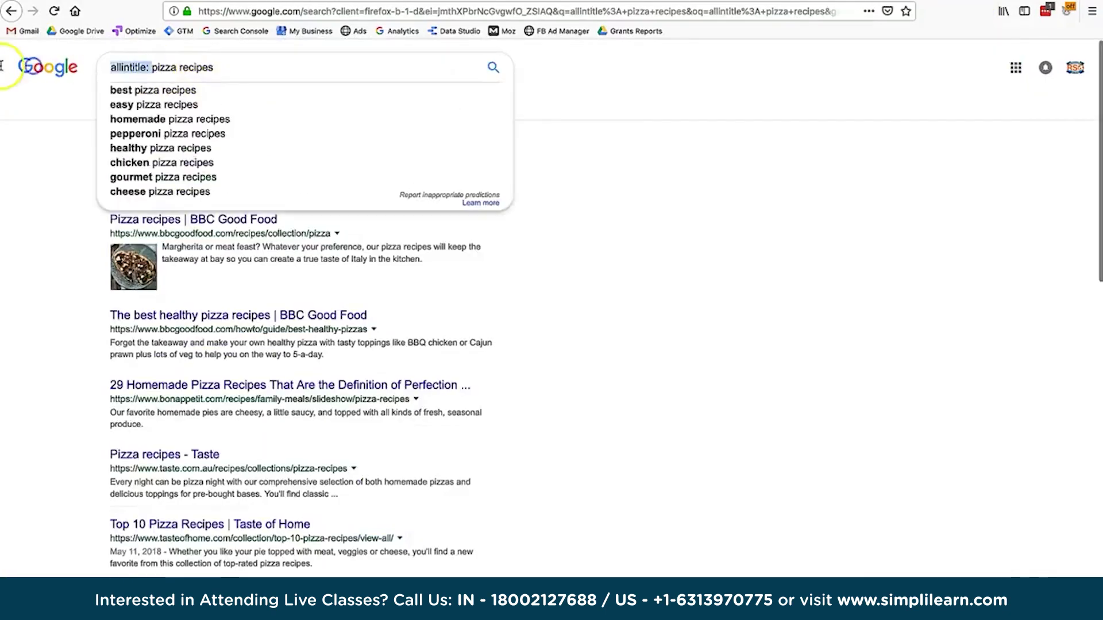
text(homemade pizza )
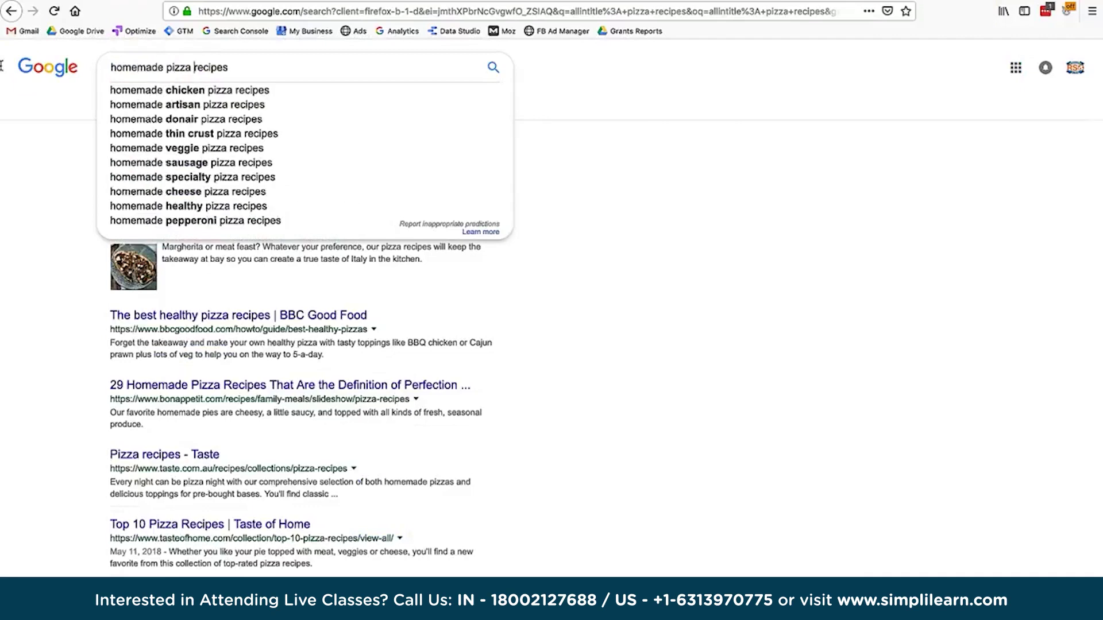
text(dough)
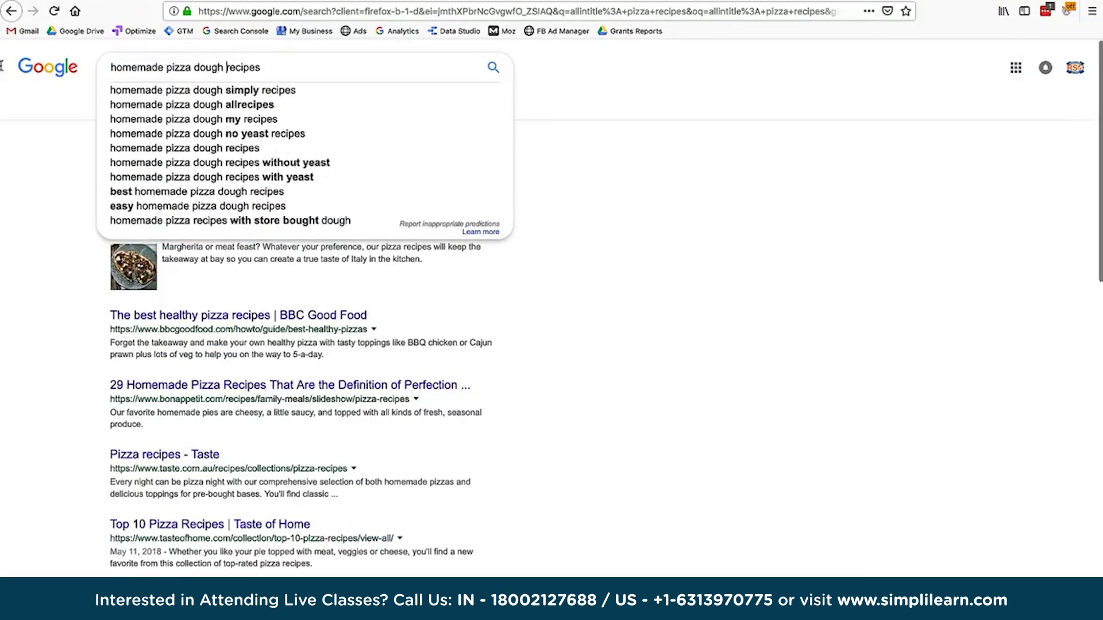
key(Return)
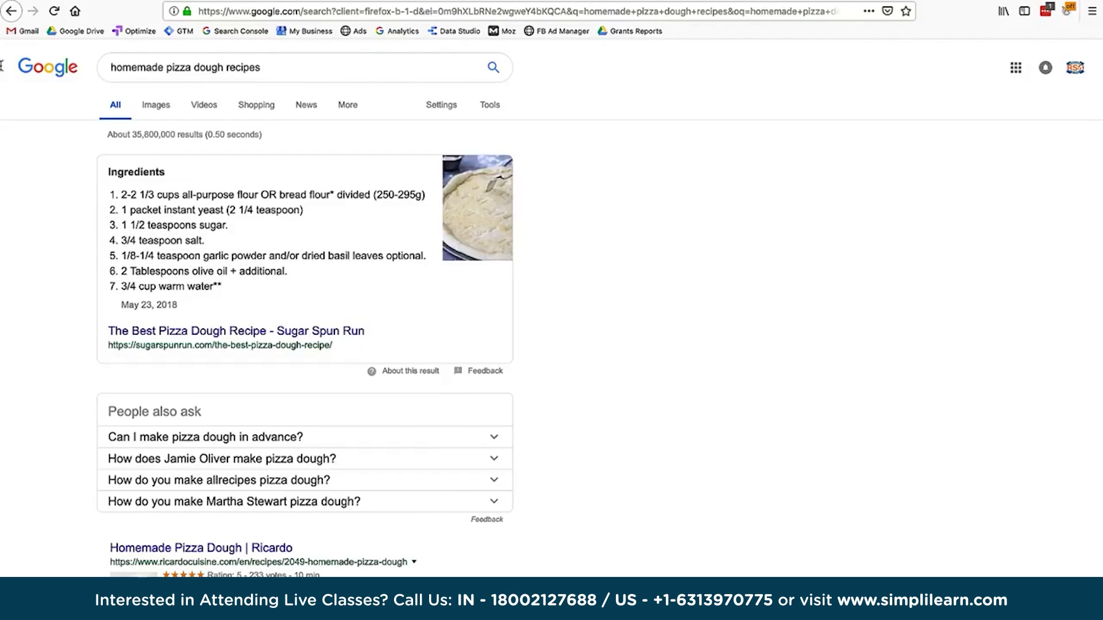
Add 'allintitle:' before homemade pizza dough recipes and search, narrowing to about 2,160 results.
click(111, 66)
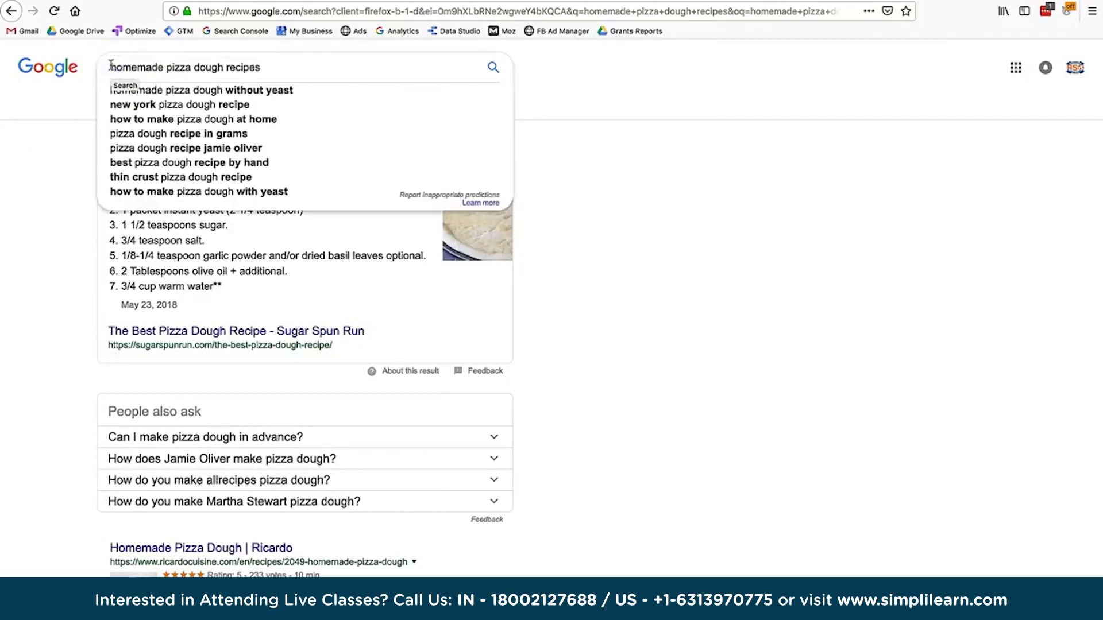
text(allin)
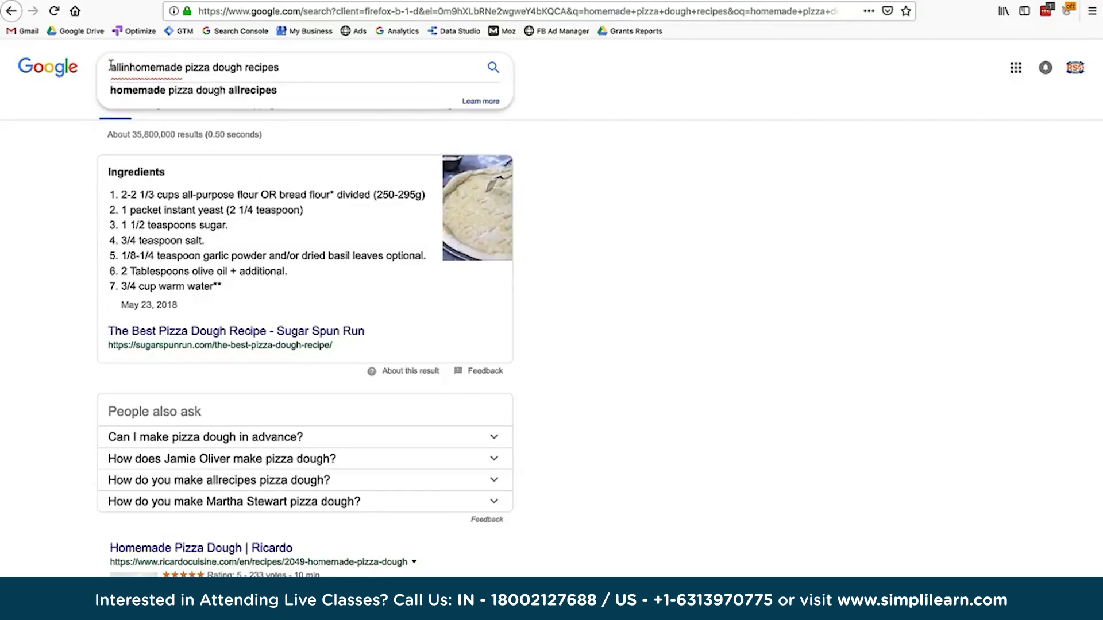
text(title:)
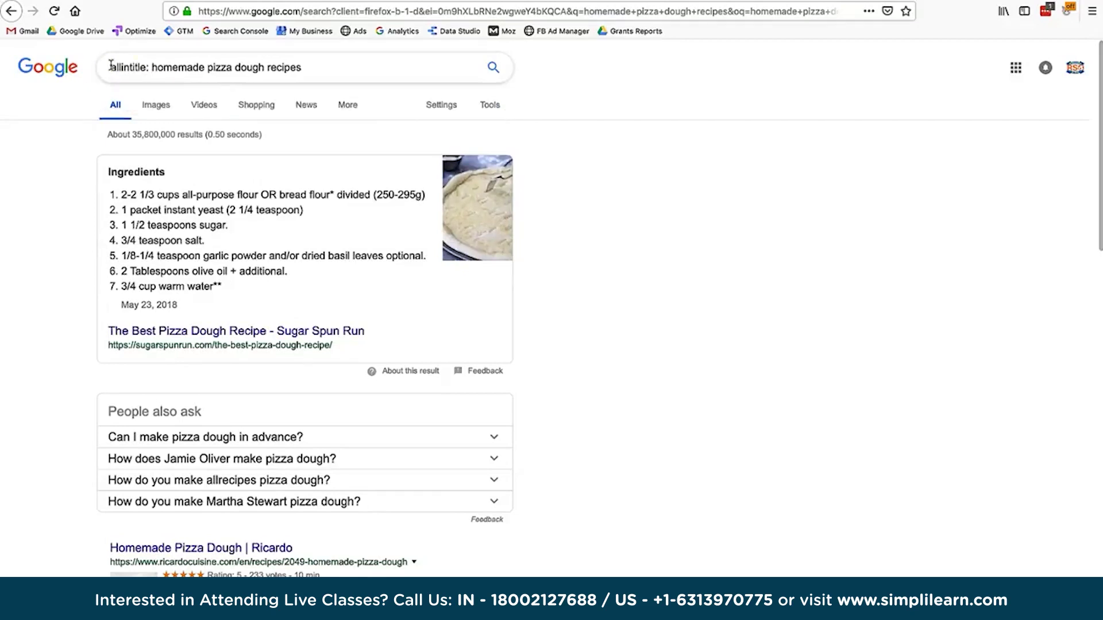
click(313, 66)
key(Return)
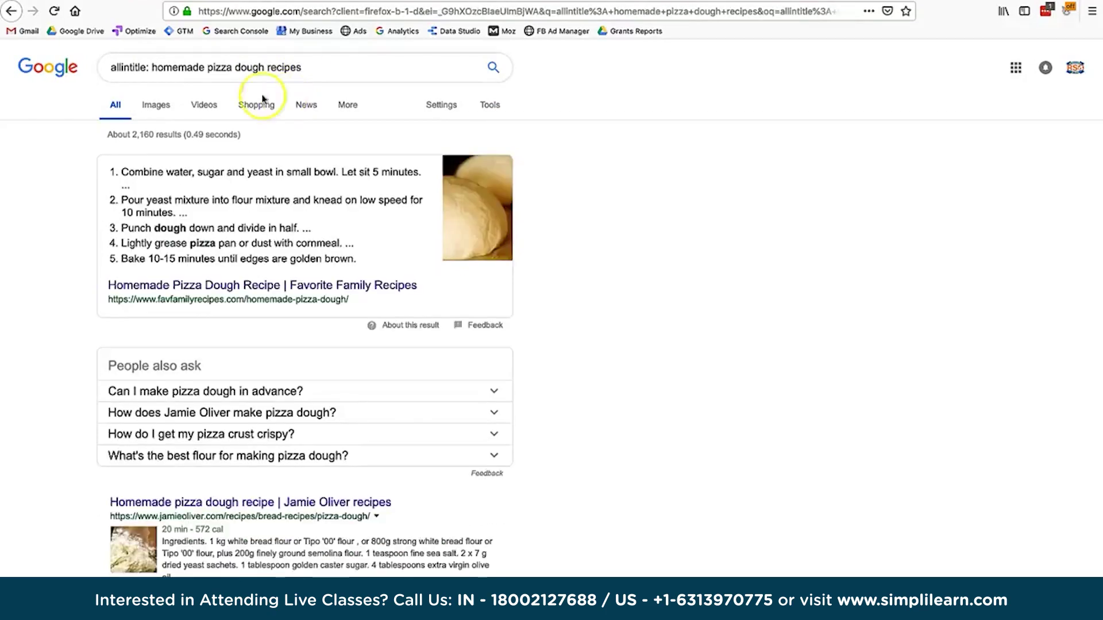
click(197, 67)
Scroll through the allintitle results and select the 2,160 result count.
click(274, 67)
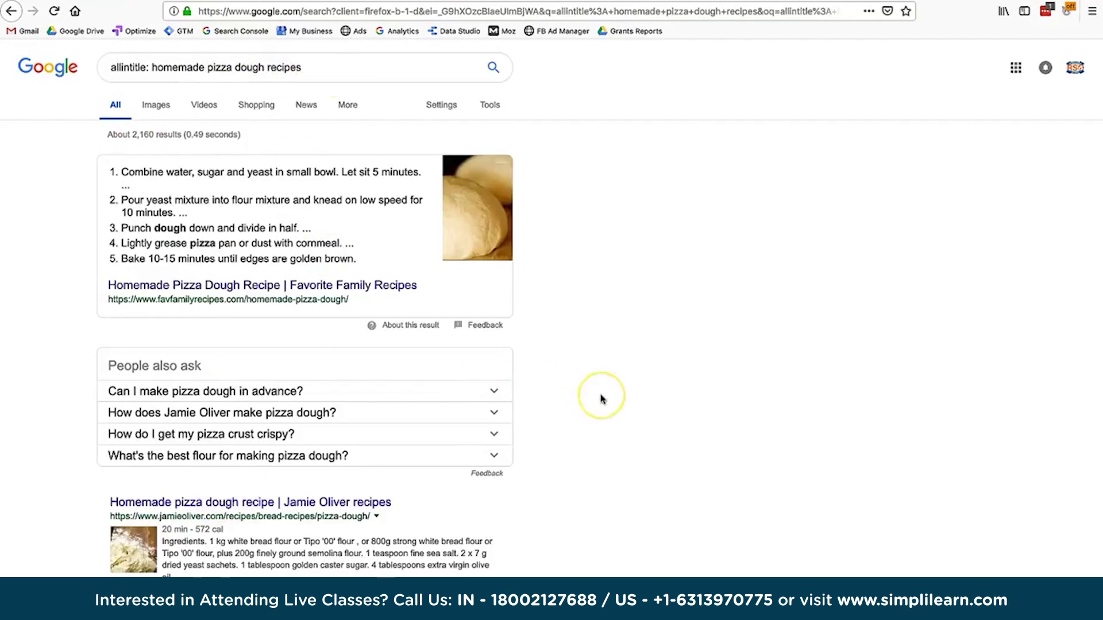
scroll(601, 399, down, 2)
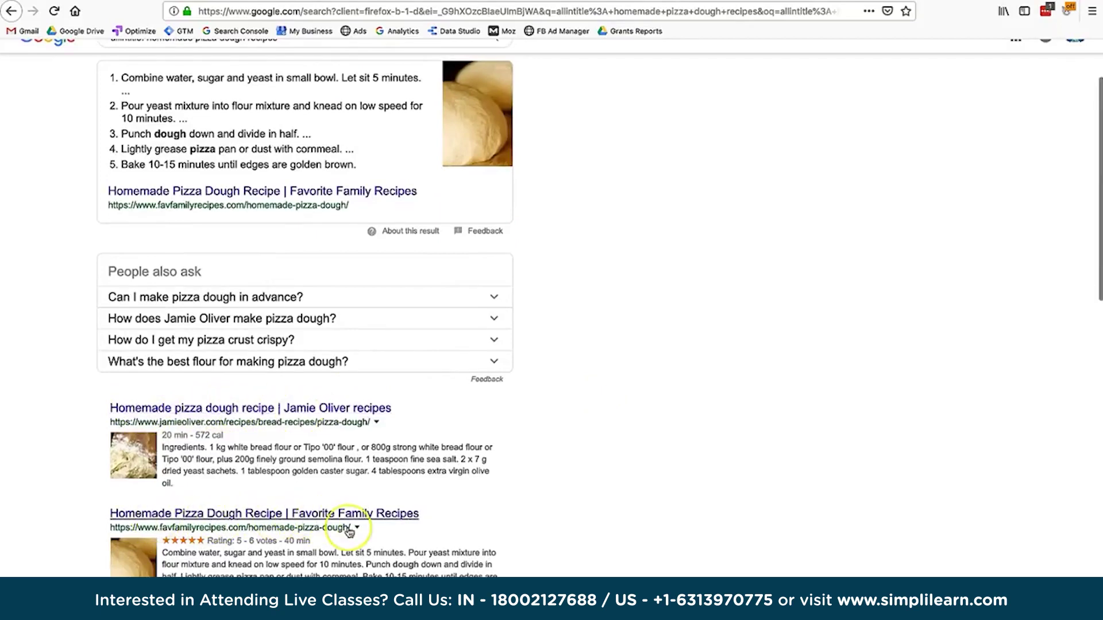
scroll(299, 528, up, 3)
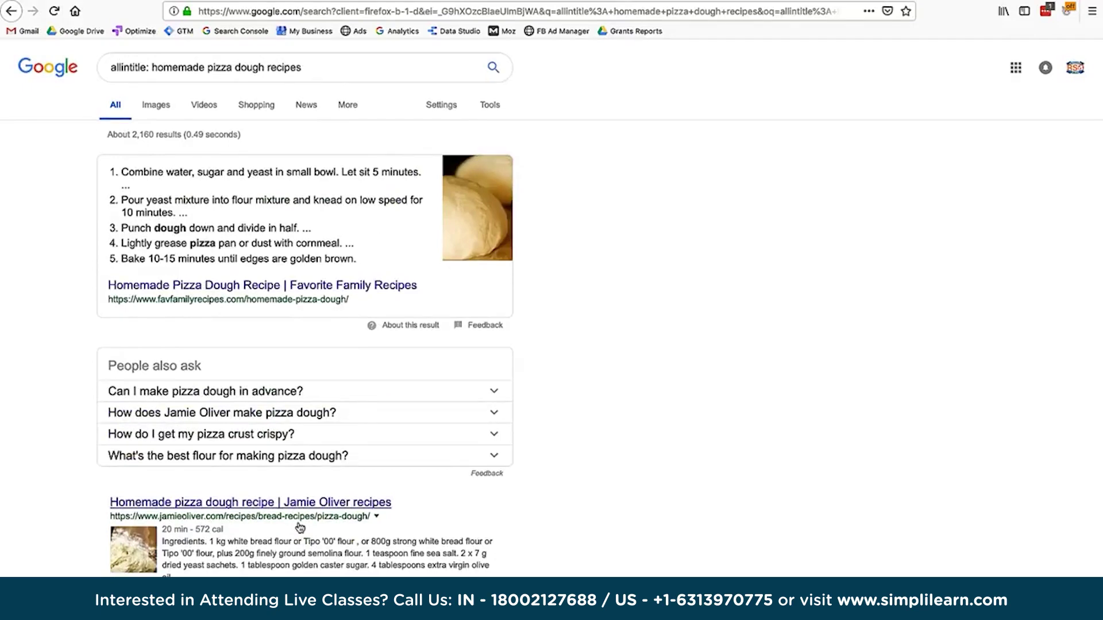
double_click(147, 133)
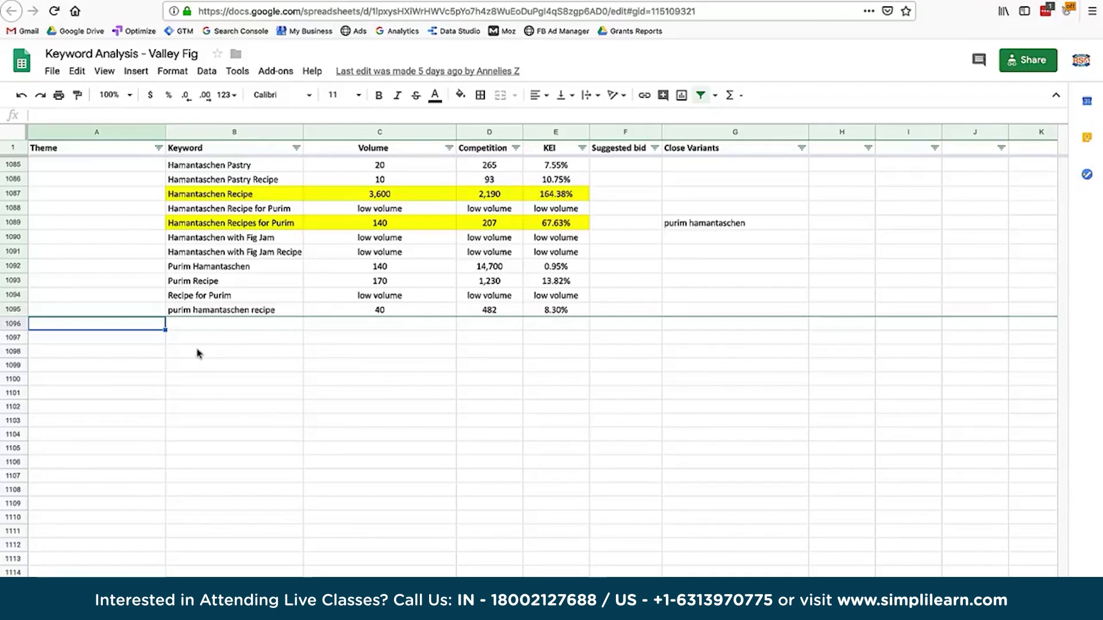
Enter 'pizza recipes' as theme and keyword in row 1096, with close variant 'pizza recipe'.
text(pizza recipes)
key(Tab)
key(Tab)
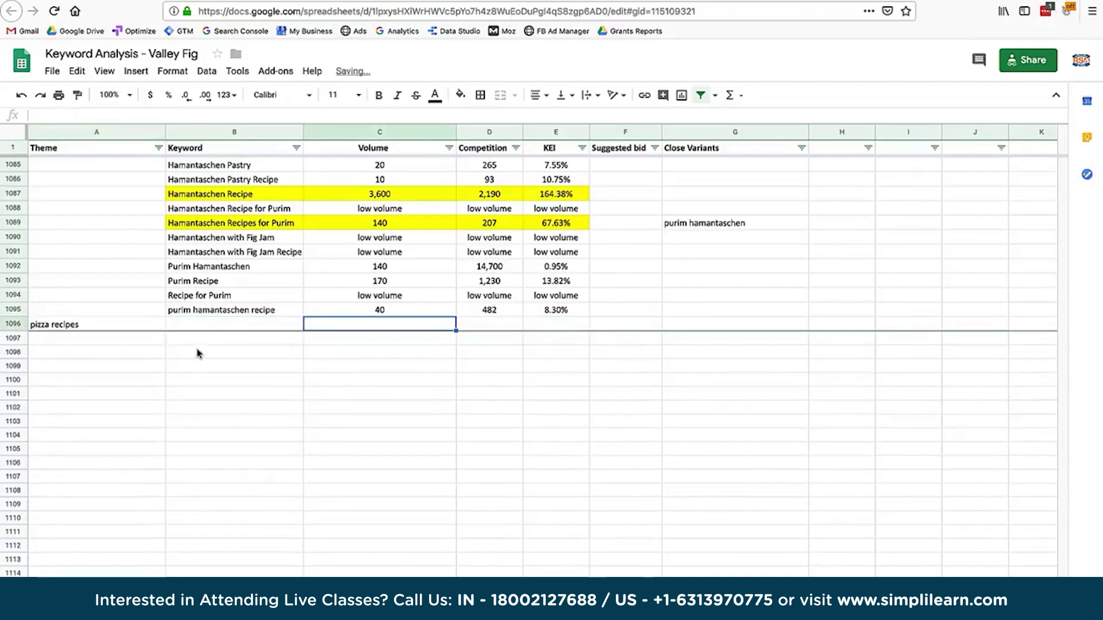
key(Left)
text(pi)
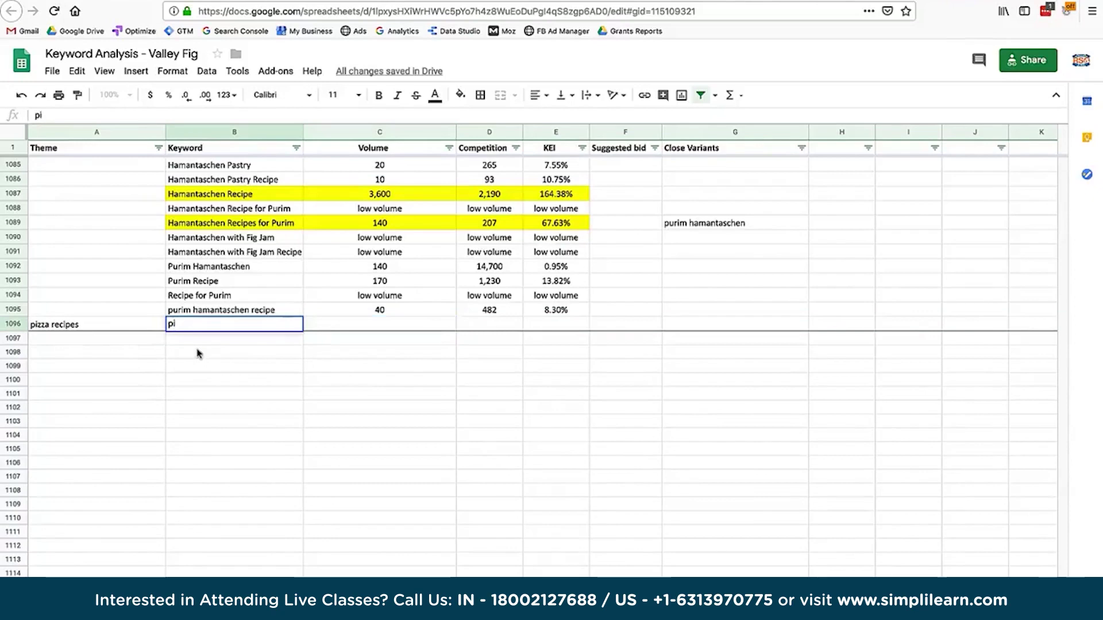
text(zza recipes)
key(Tab)
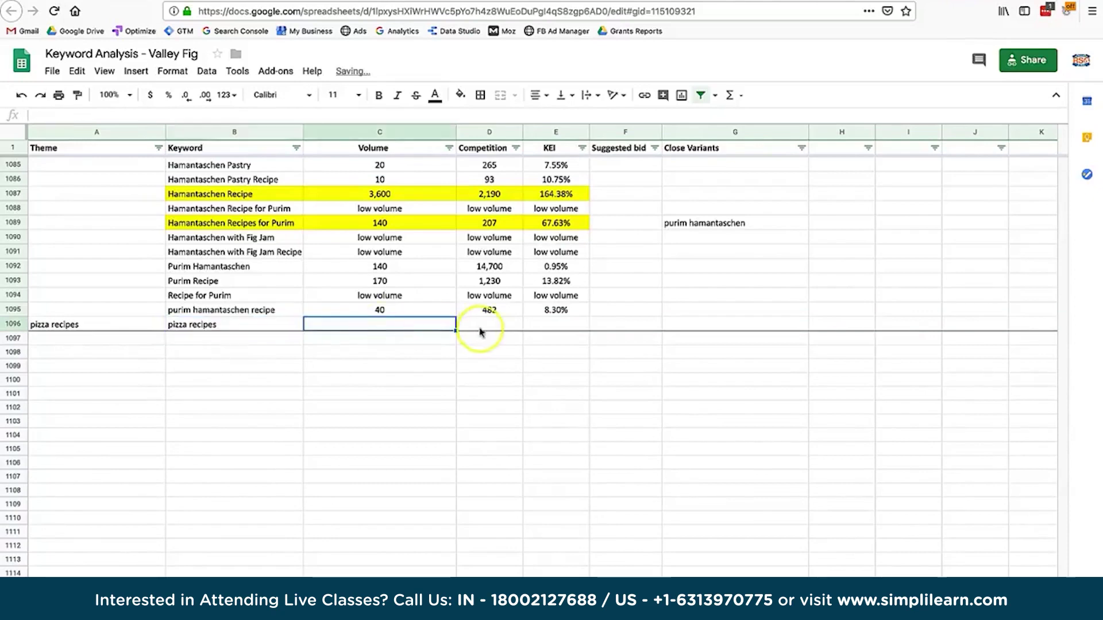
click(679, 325)
text(p)
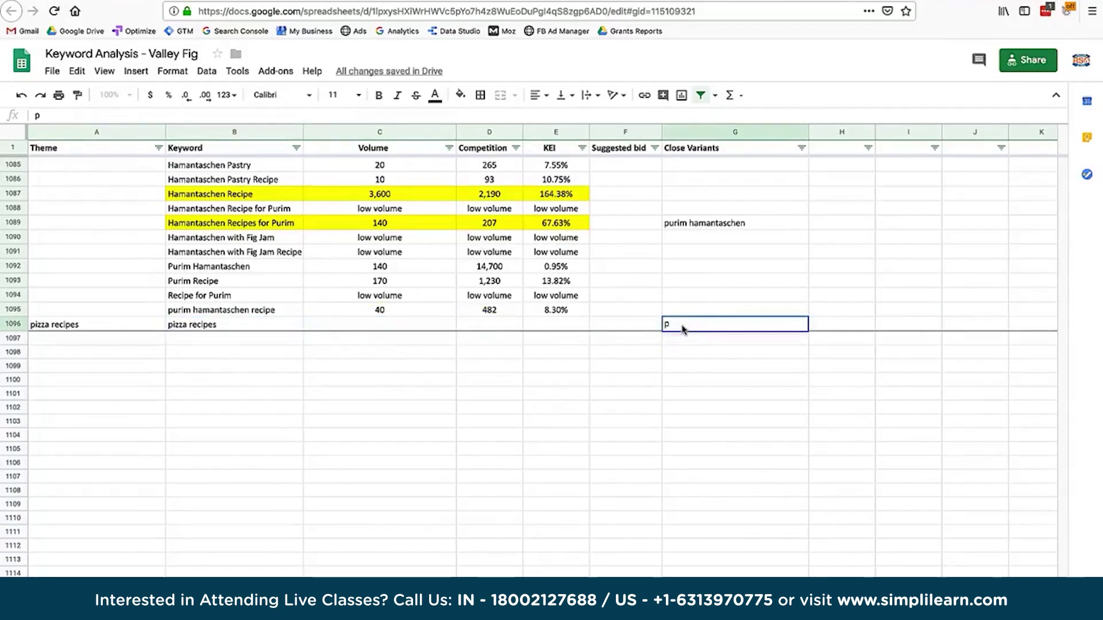
text(izza recipe)
key(Return)
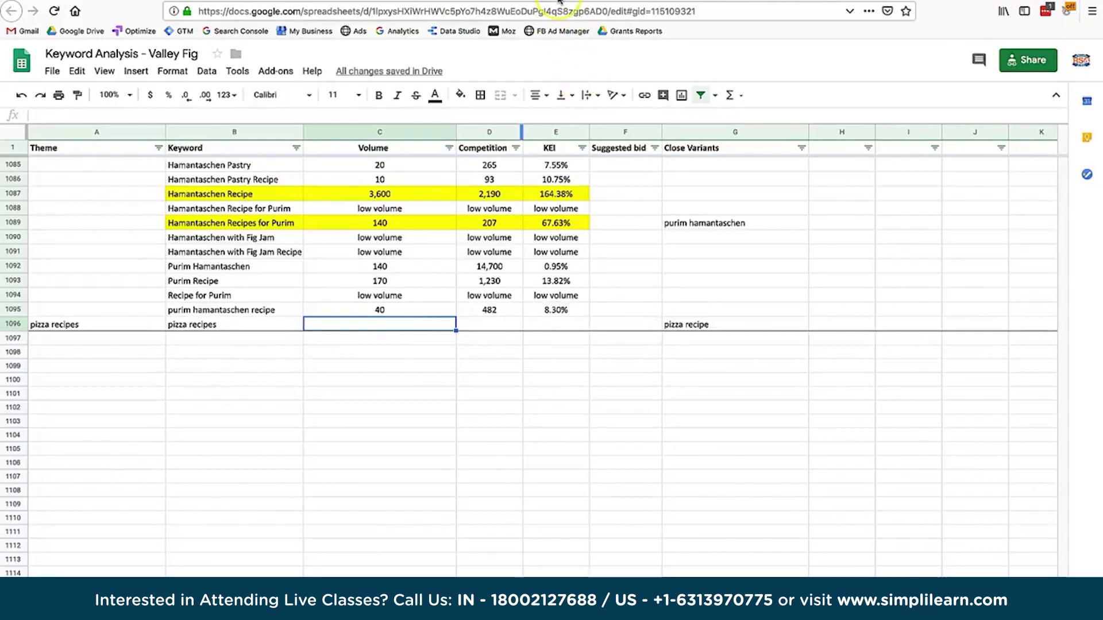
Enter the 33,100 search volume from Keyword Planner for pizza recipes.
click(560, 2)
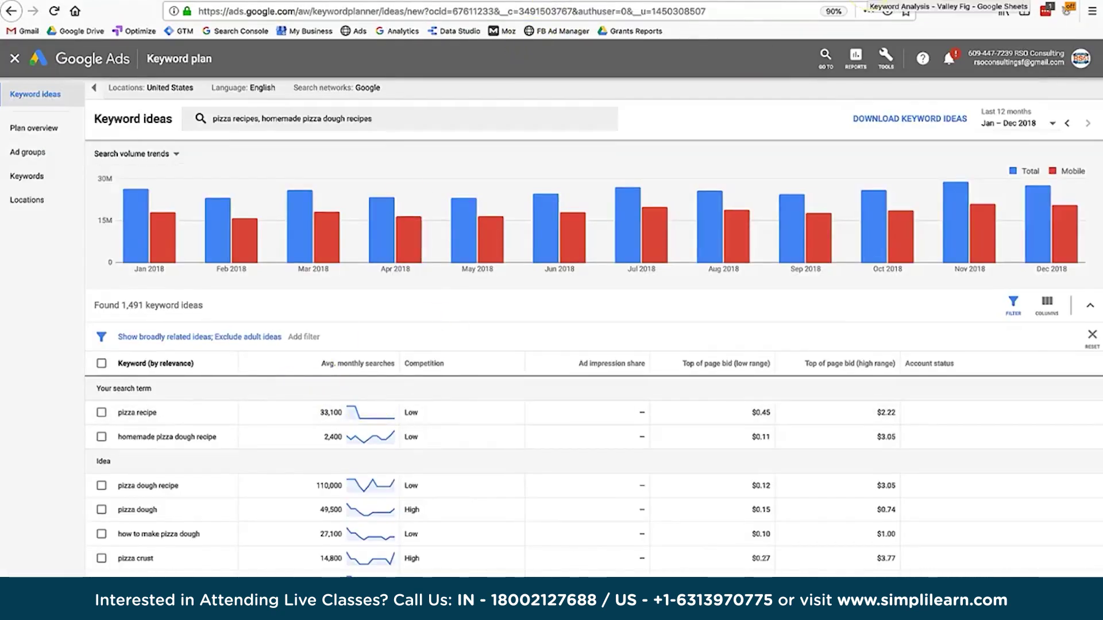
click(707, 5)
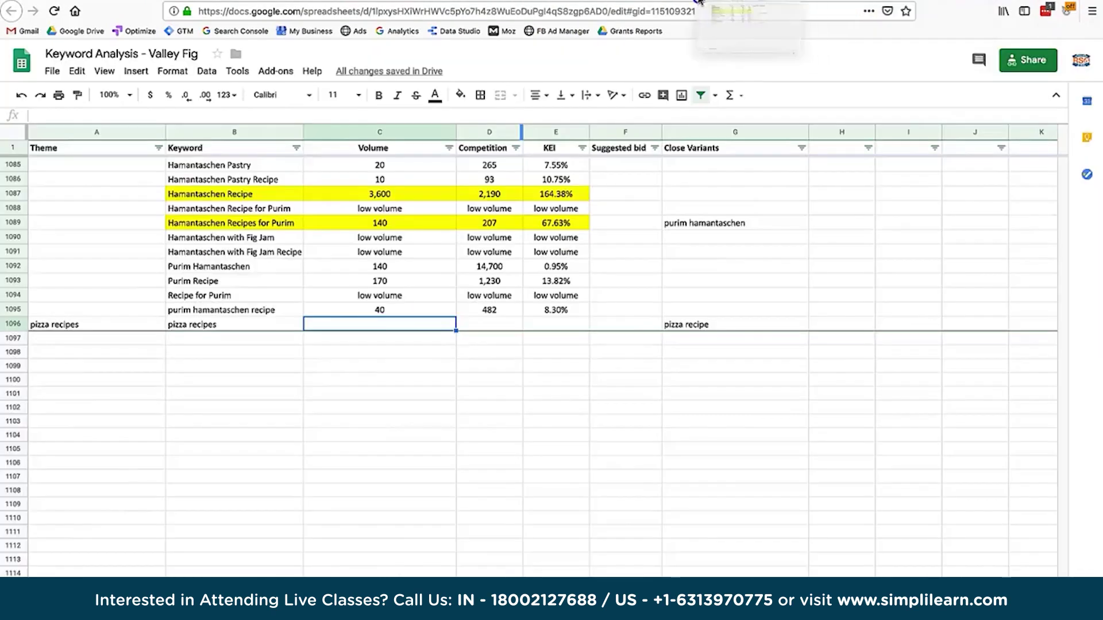
text(33100)
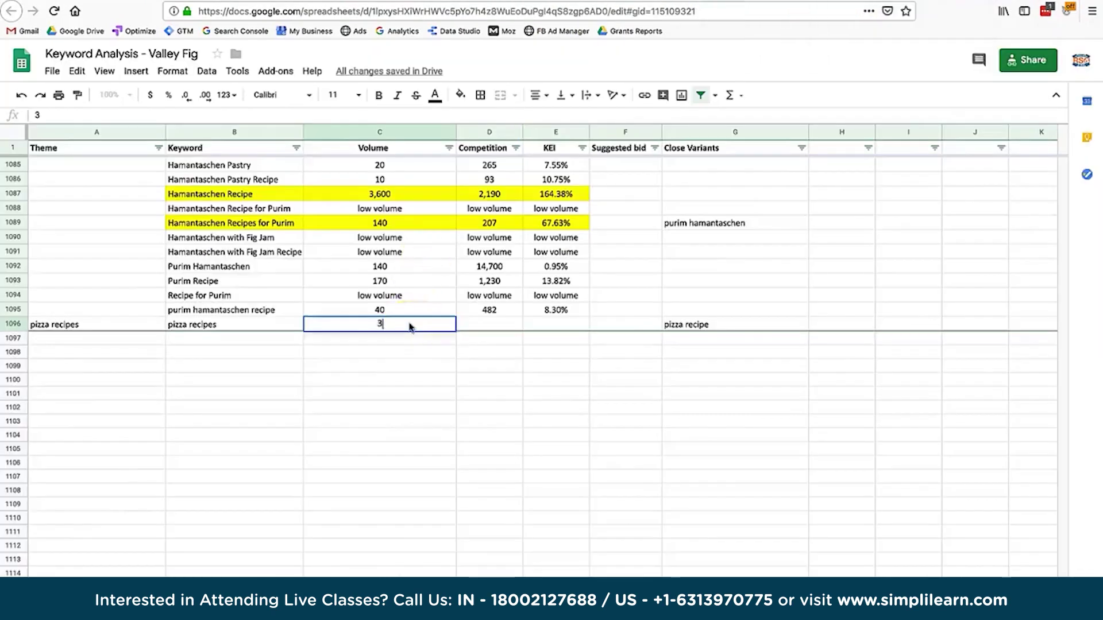
key(Tab)
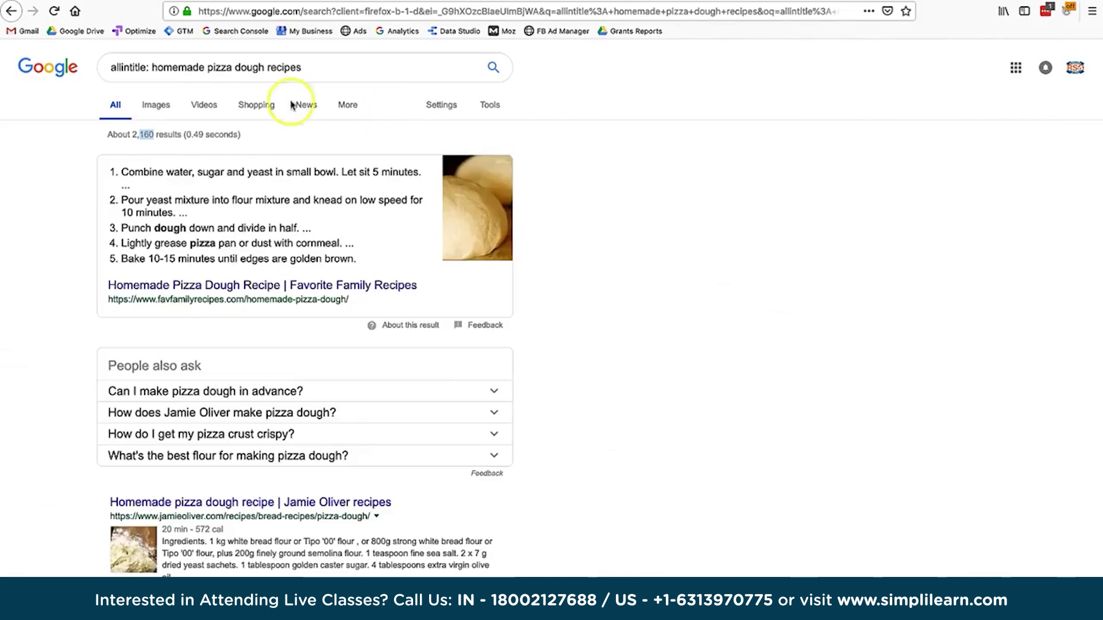
Run an allintitle search for pizza recipe and record 683000 as its competition.
drag(153, 67, 395, 76)
text(pizza rec)
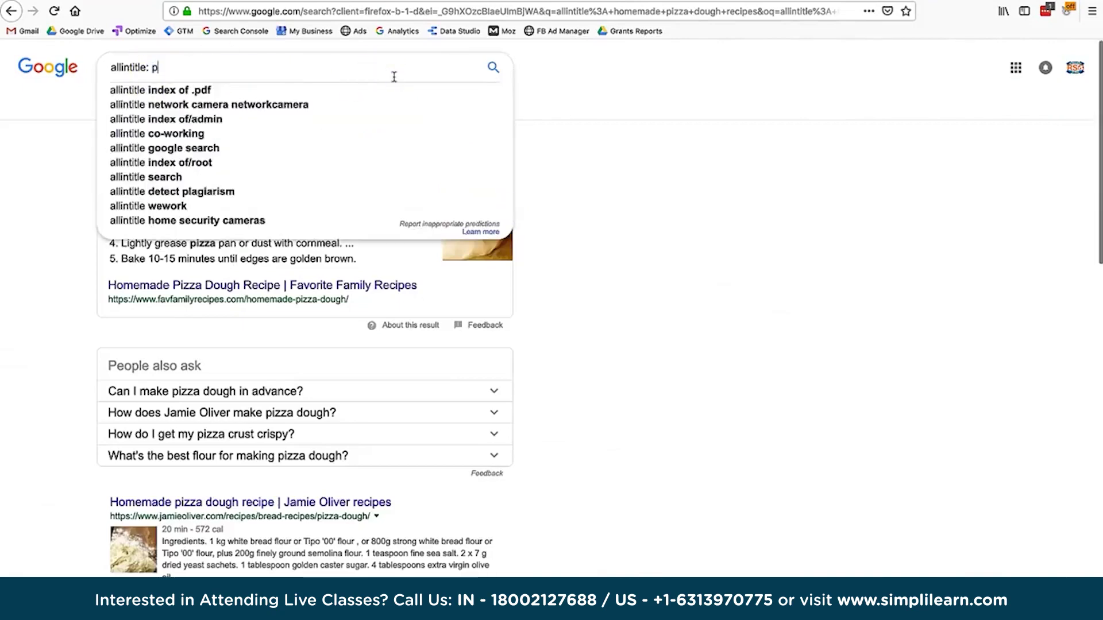
text(ipe)
key(Return)
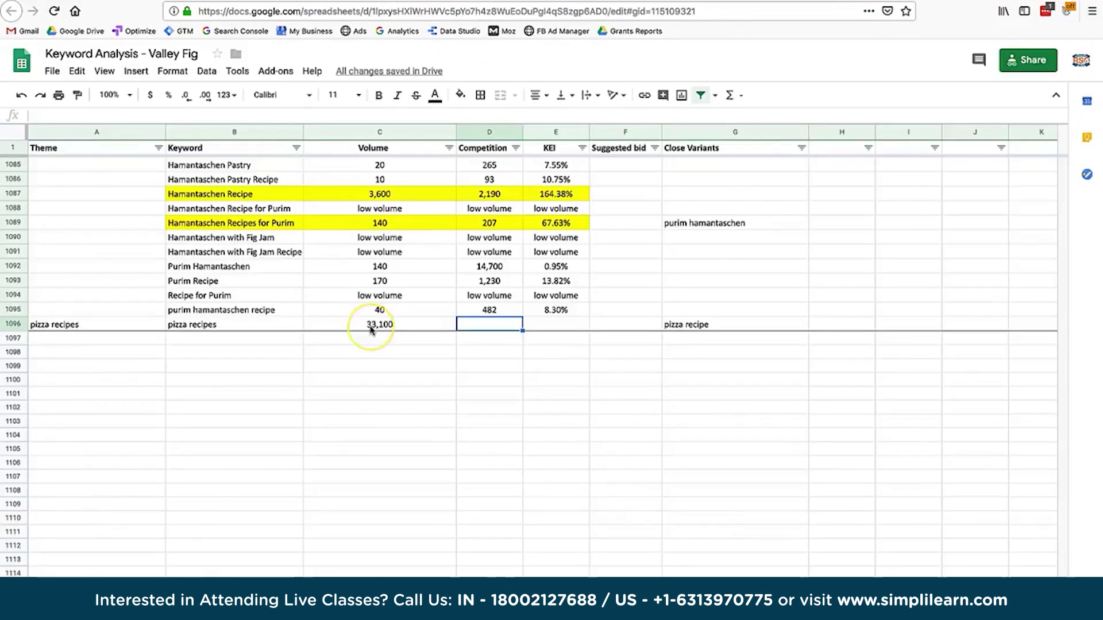
text(683000)
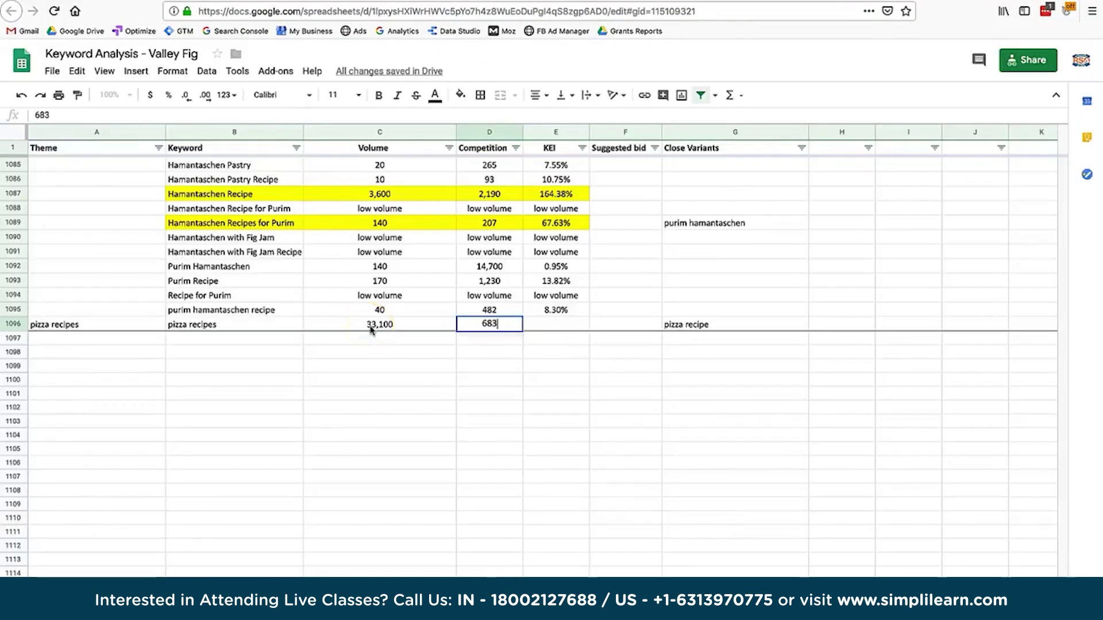
click(235, 340)
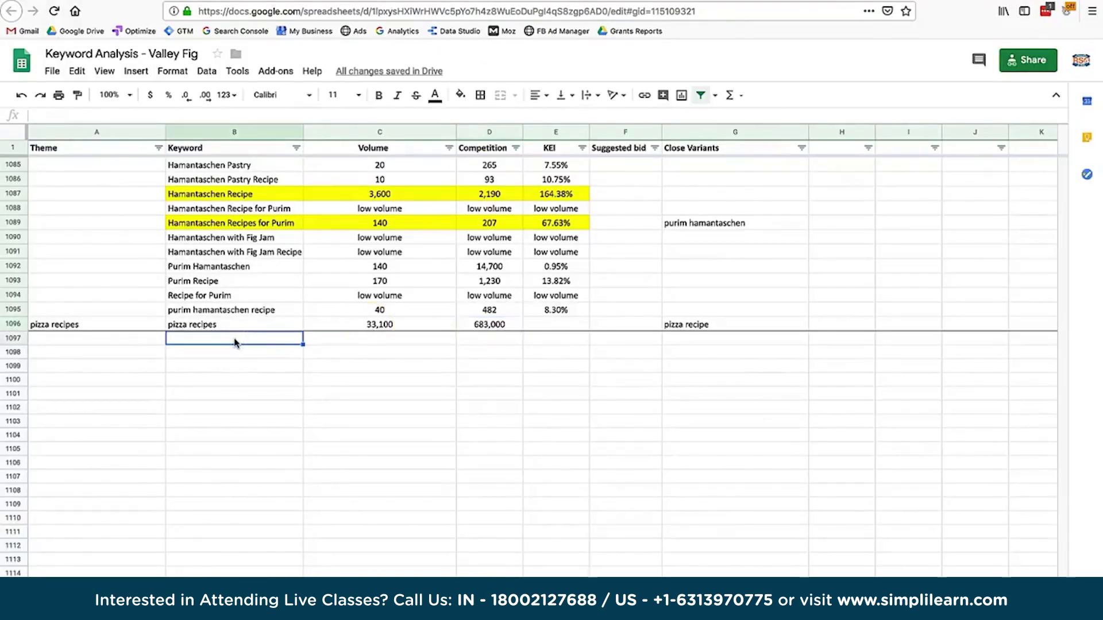
Add the keyword 'homemade pizza dough recpies' in B1097 with volume 2,400 from Keyword Planner.
text(pizz)
key(BackSpace)
key(BackSpace)
key(BackSpace)
key(BackSpace)
key(BackSpace)
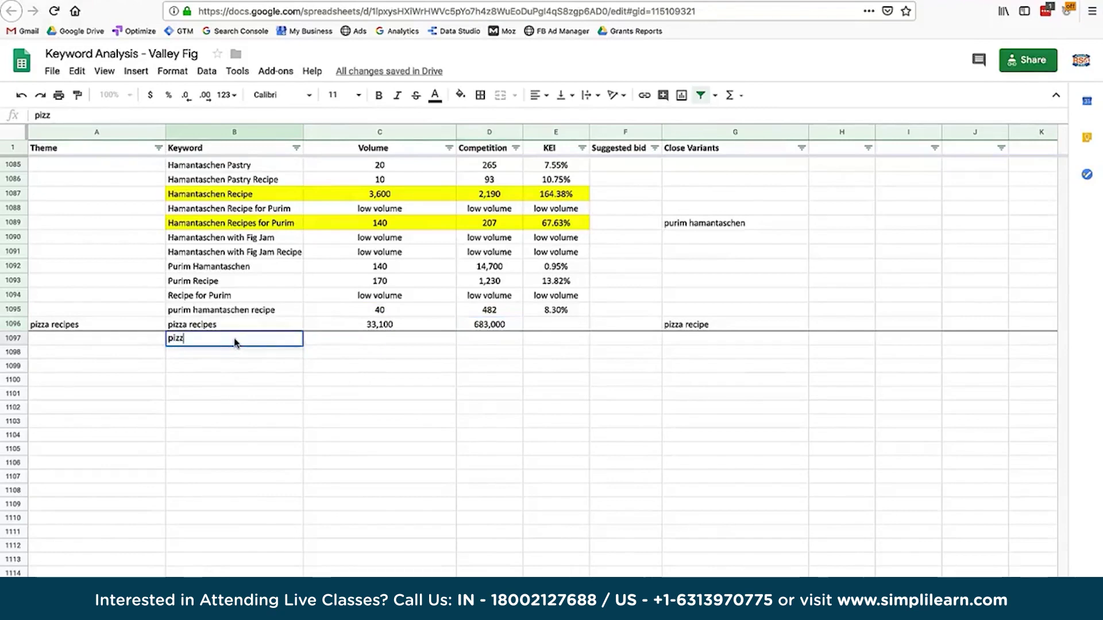
text(homemade pizza dough recpies)
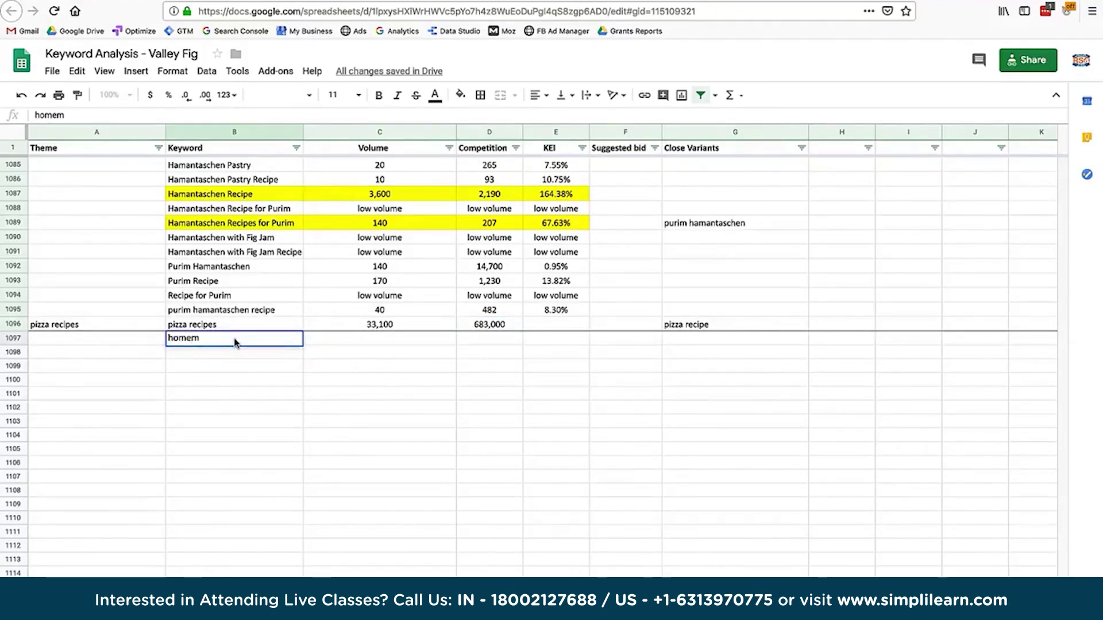
key(Tab)
key(Tab)
click(557, 1)
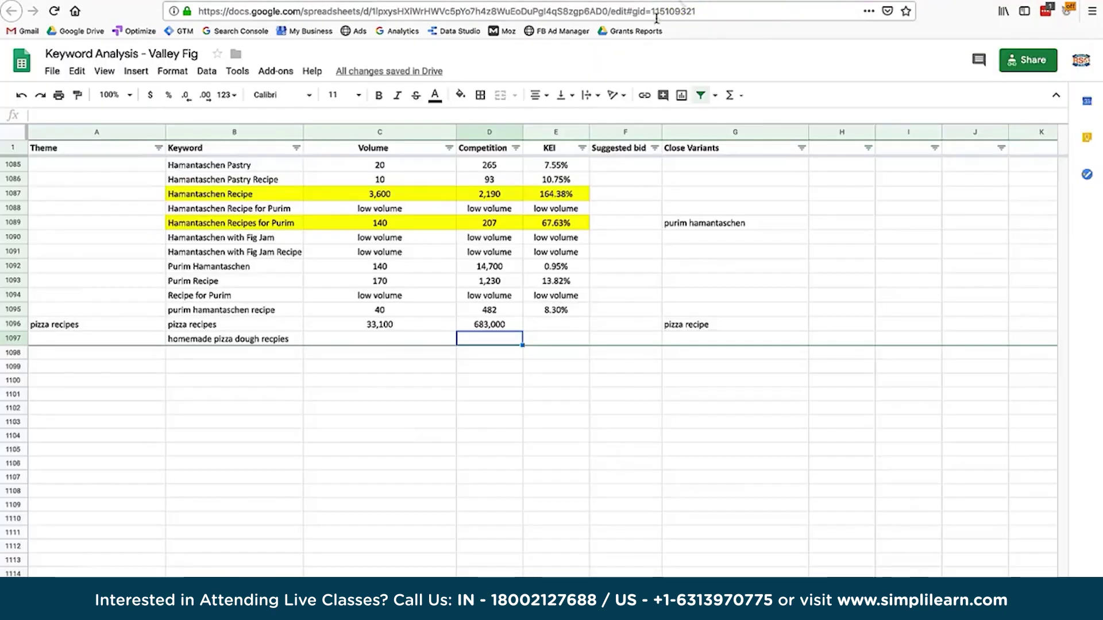
click(706, 2)
click(423, 338)
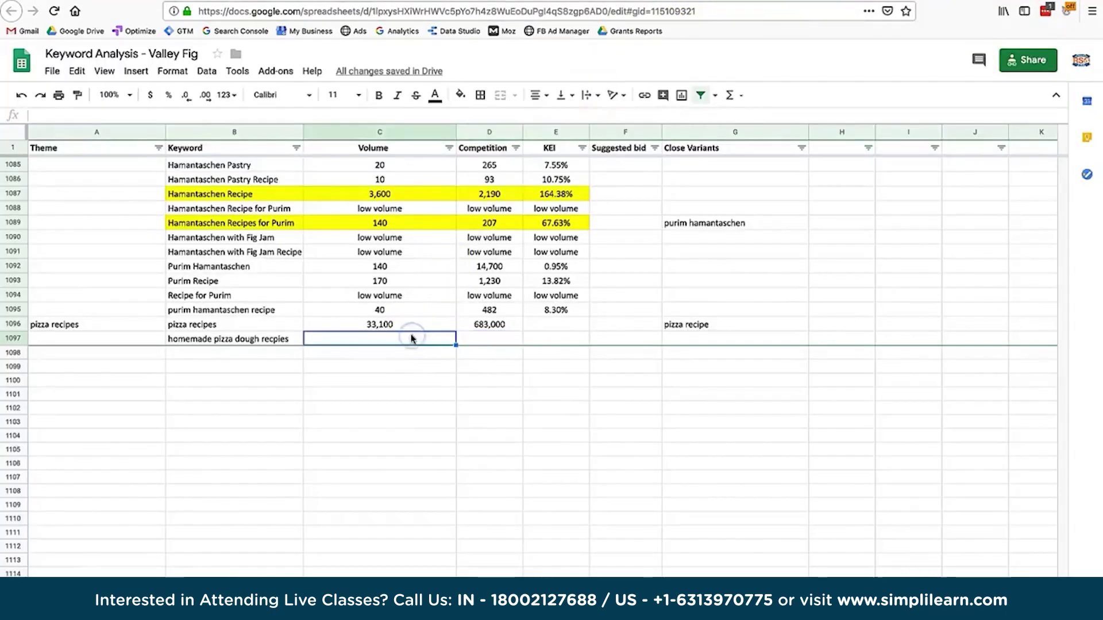
text(2400)
key(Tab)
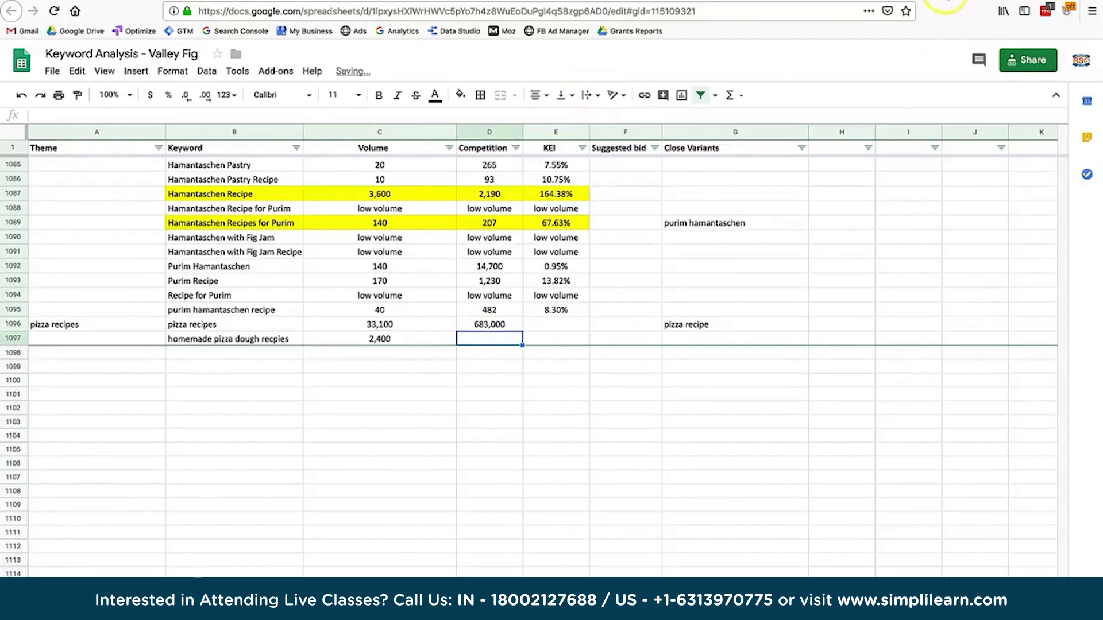
Run an allintitle search for homemade pizza dough recipes and enter 2,160 as its competition.
click(945, 2)
drag(209, 67, 152, 67)
text(homemade pizza dough recipes)
key(Return)
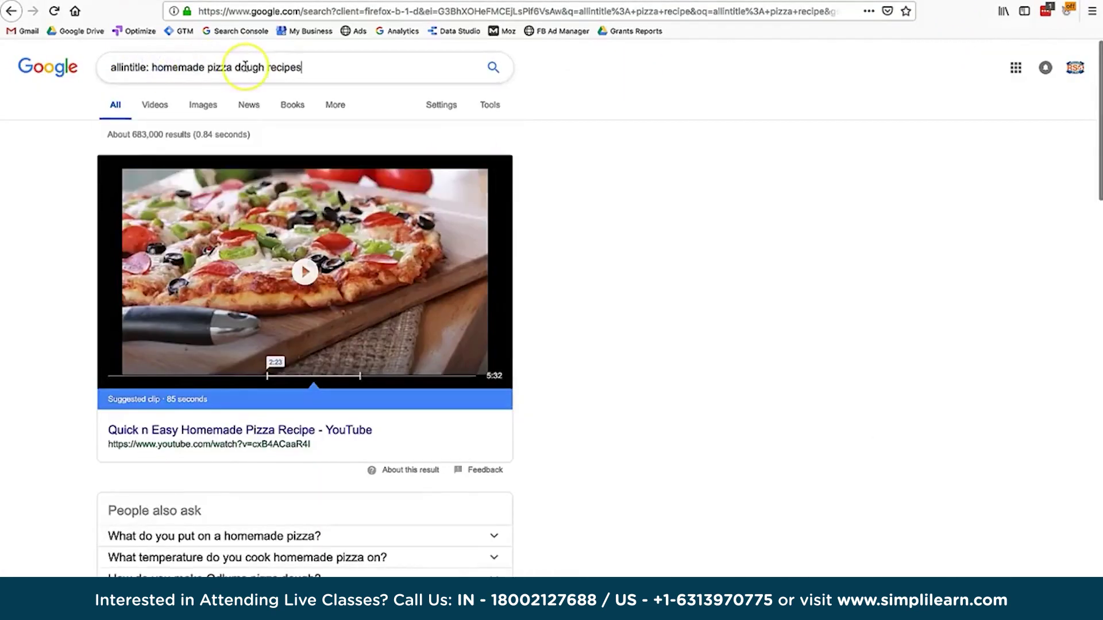
click(683, 2)
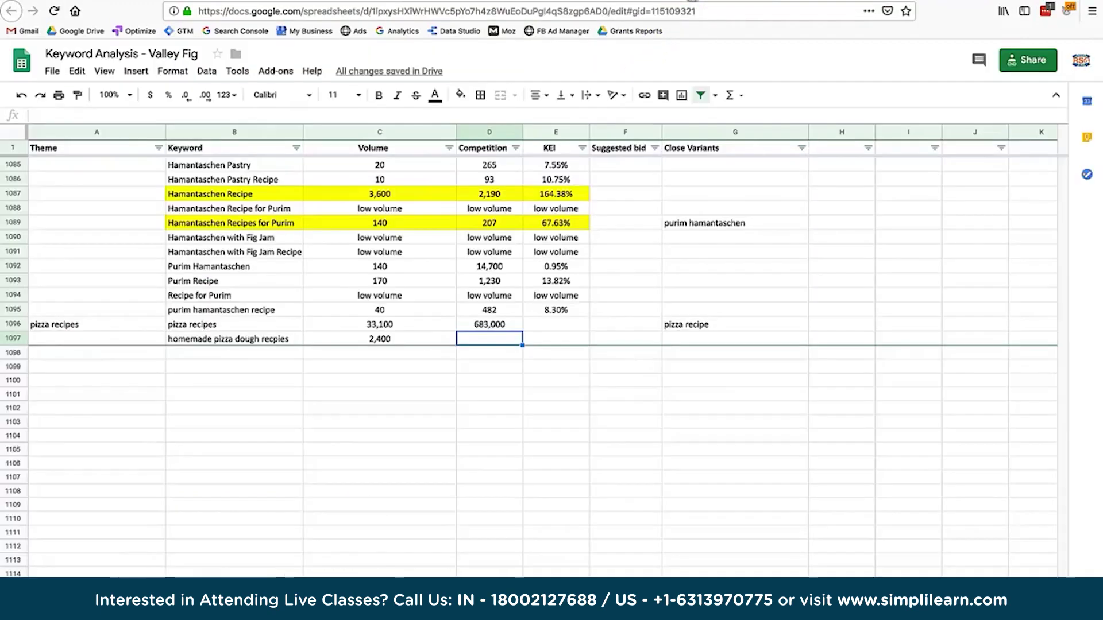
text(2,160)
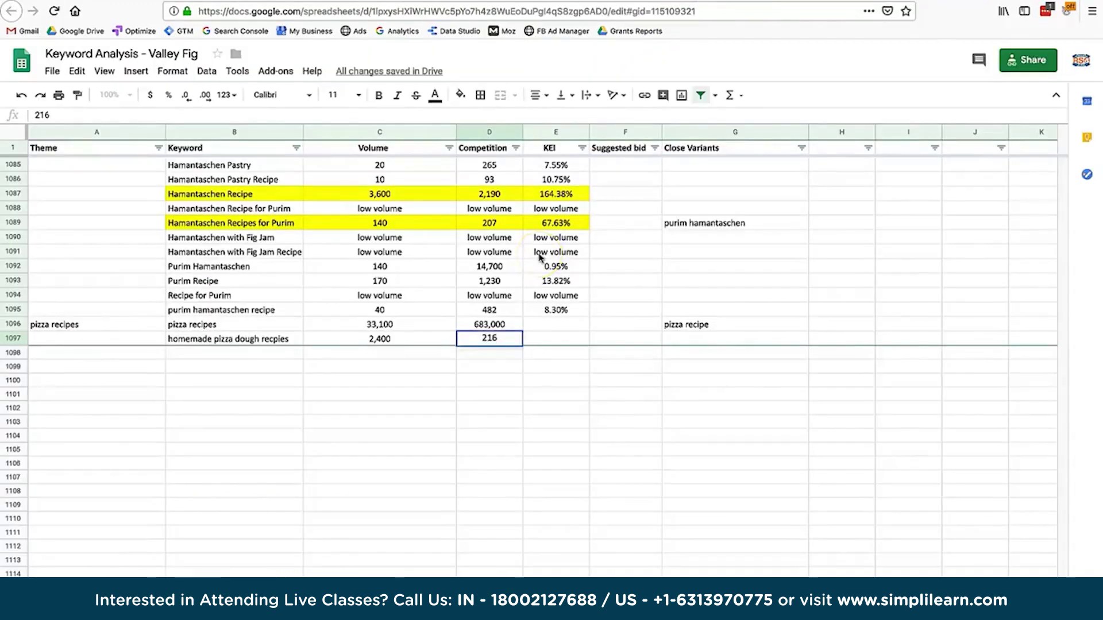
key(Return)
Fill B1096:D1097 orange, replacing an initial yellow fill.
drag(265, 325, 490, 339)
click(460, 95)
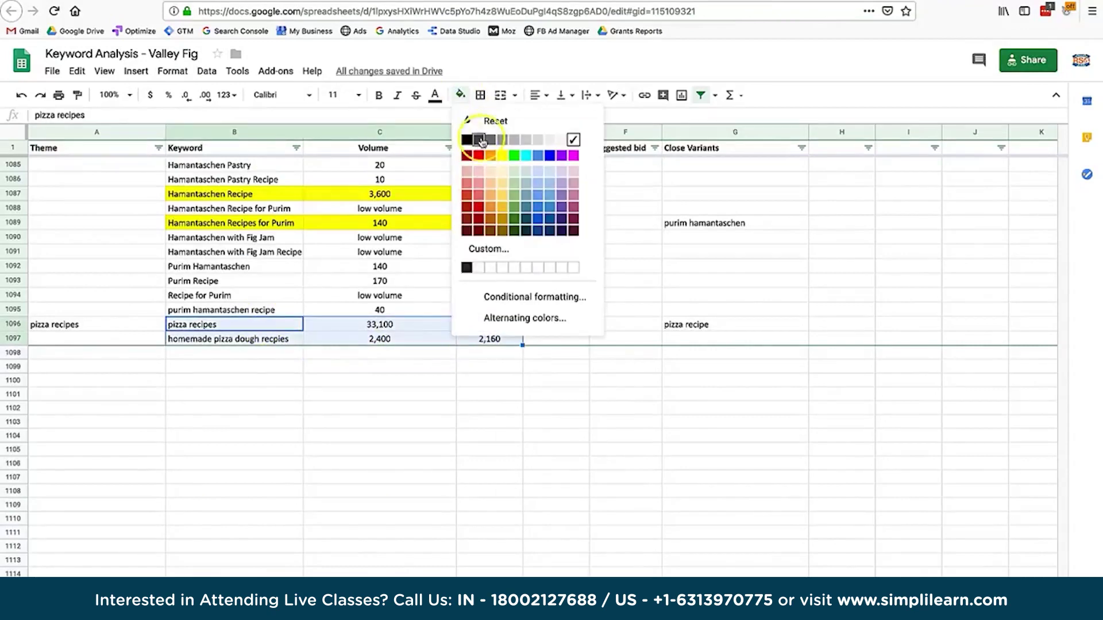
click(502, 155)
click(460, 94)
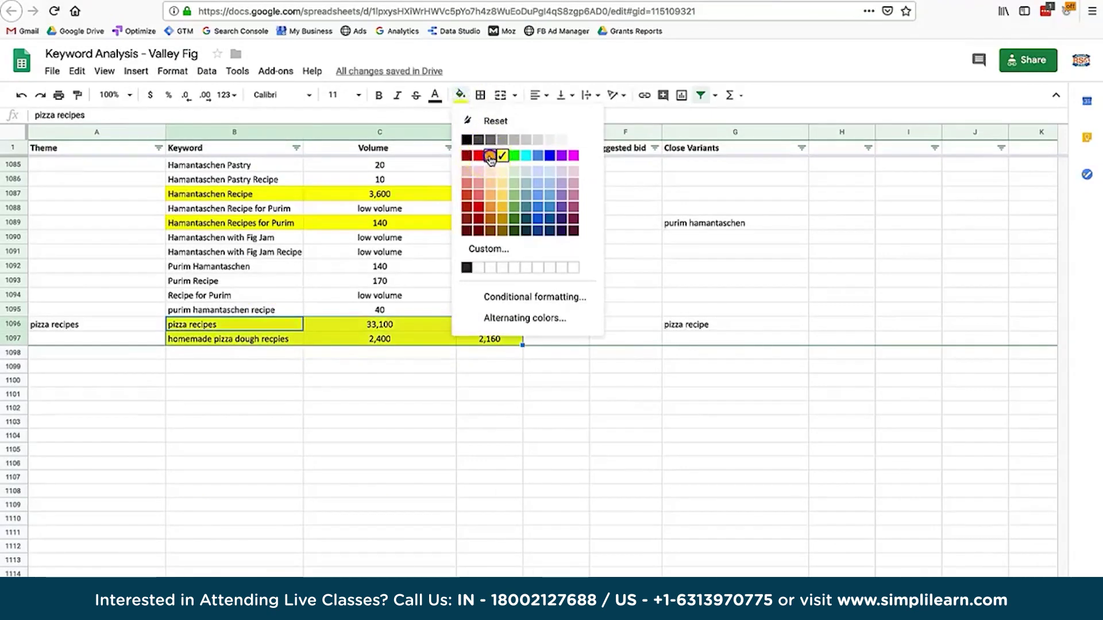
click(490, 155)
click(491, 366)
click(555, 325)
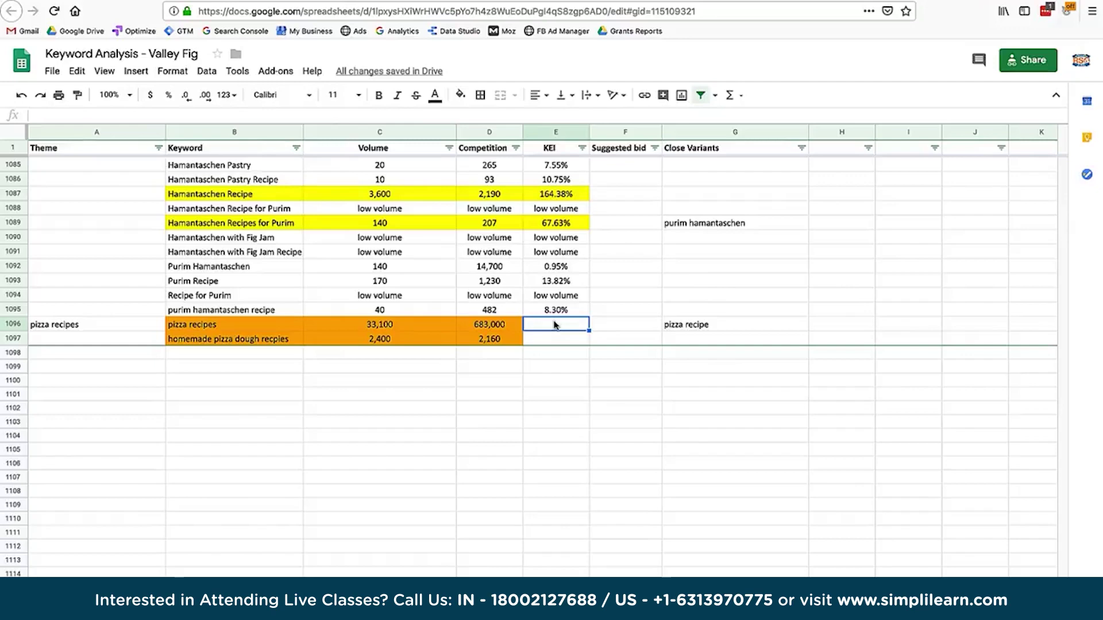
Enter the KEI formula =C1097/D1096 in E1096 for pizza recipes.
text(=)
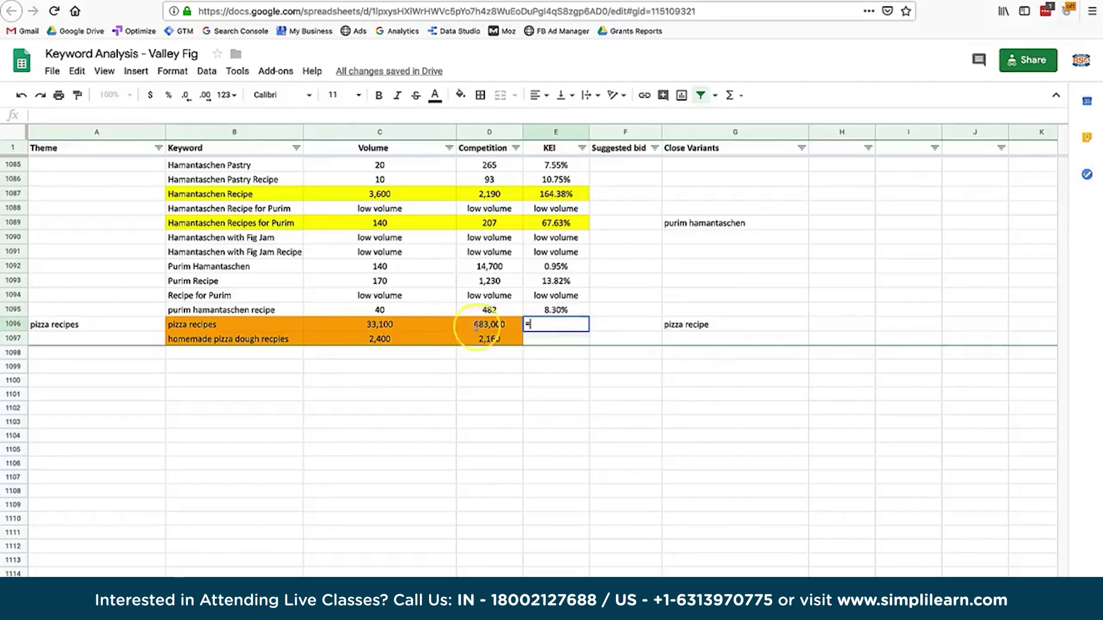
click(448, 329)
click(450, 335)
text(/)
click(471, 330)
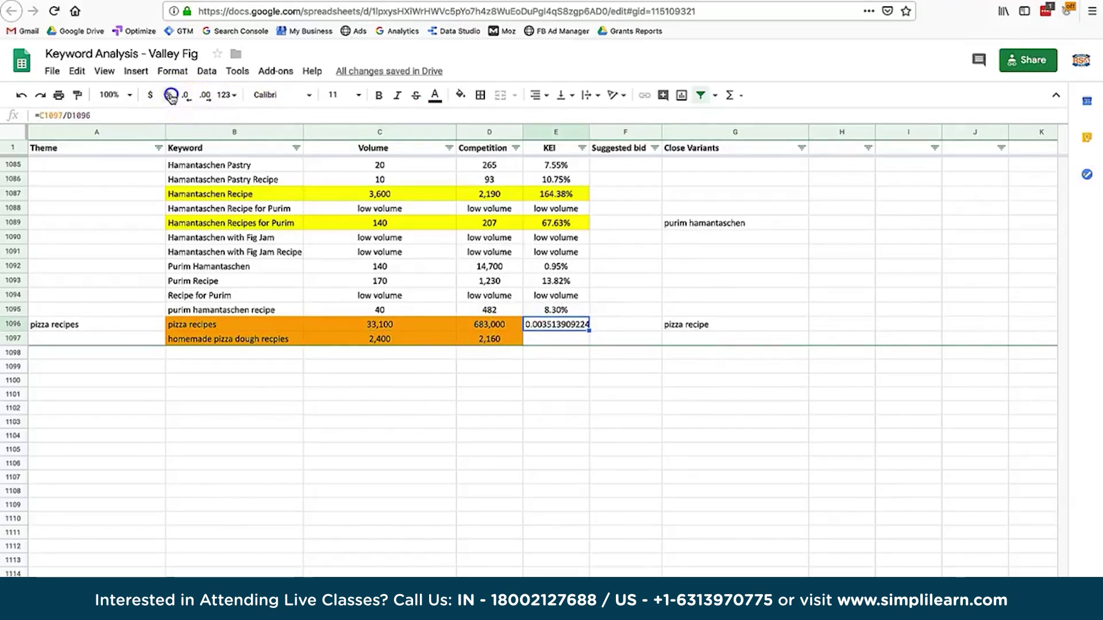
key(Return)
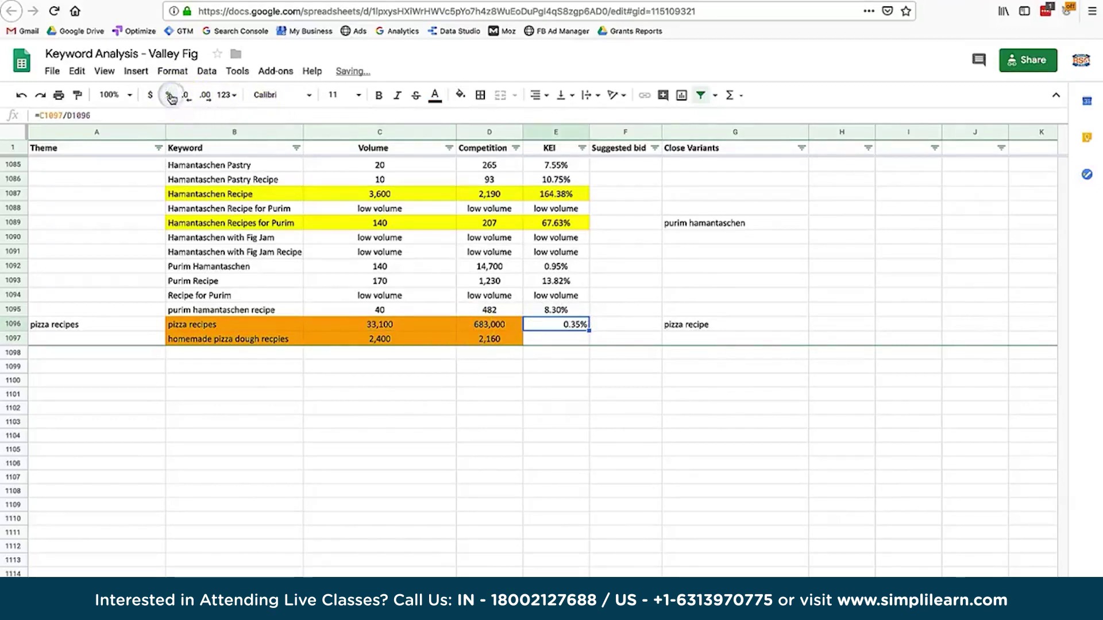
Enter =C1097/D1097 in E1097 and format the KEI results as percentages (0.35%, 111.11%).
click(546, 340)
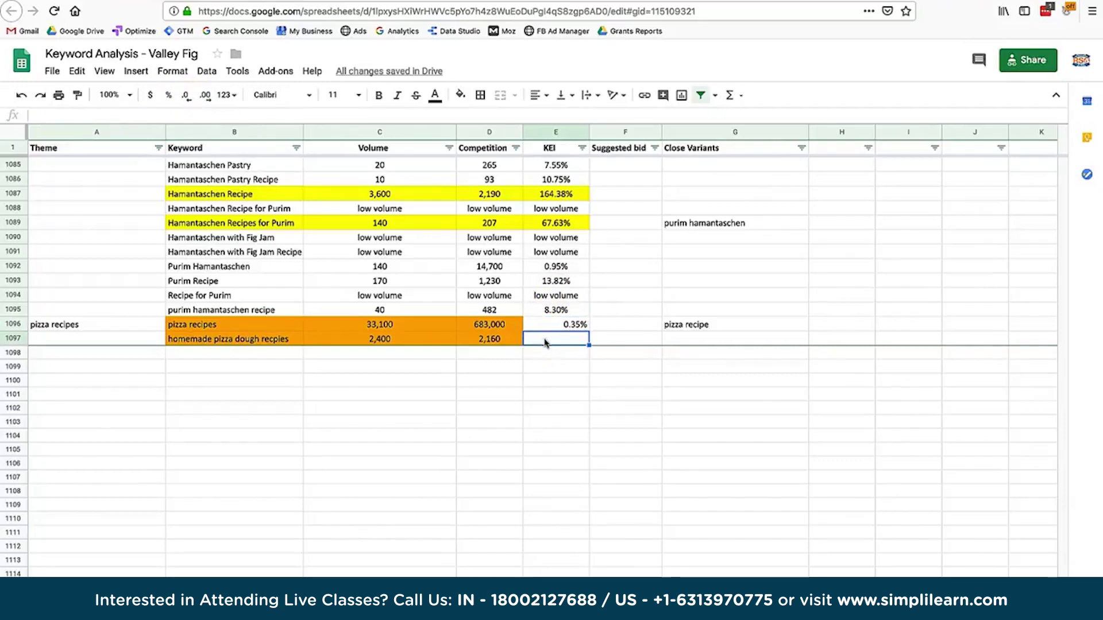
text(=)
click(370, 340)
text(/)
click(502, 340)
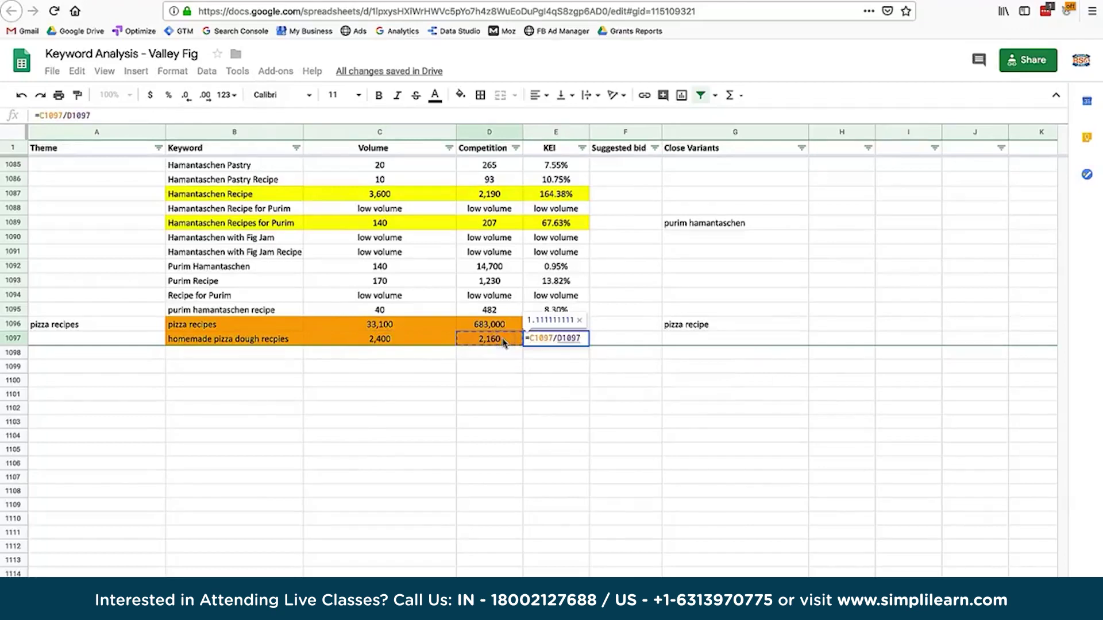
key(Return)
key(Up)
click(169, 96)
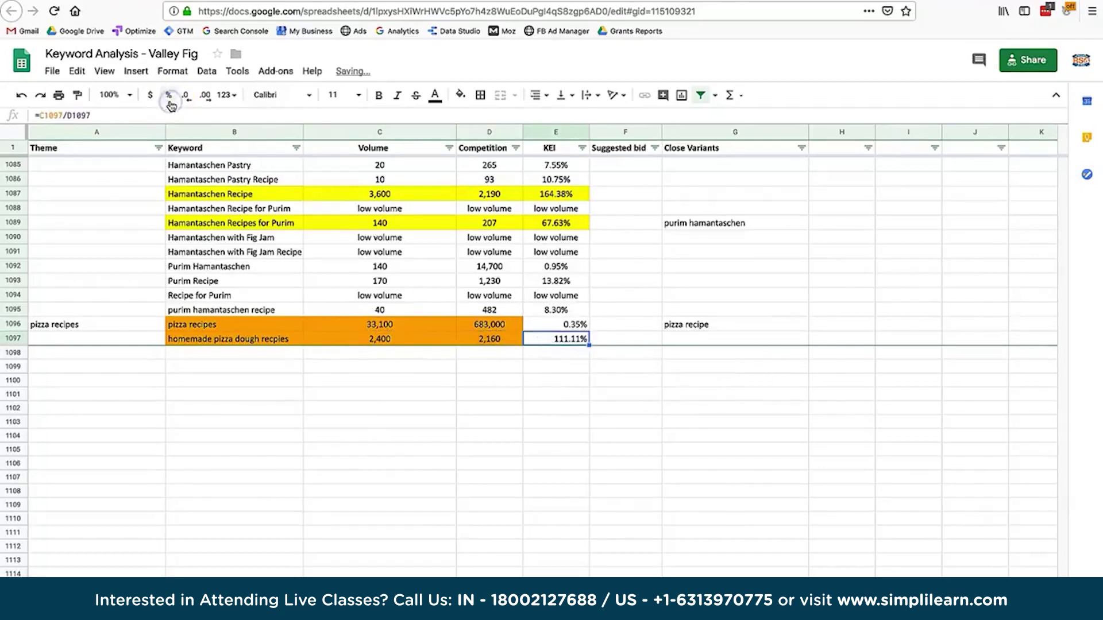
Select the homemade pizza dough keyword and 2,400 volume cells in row 1097.
click(268, 345)
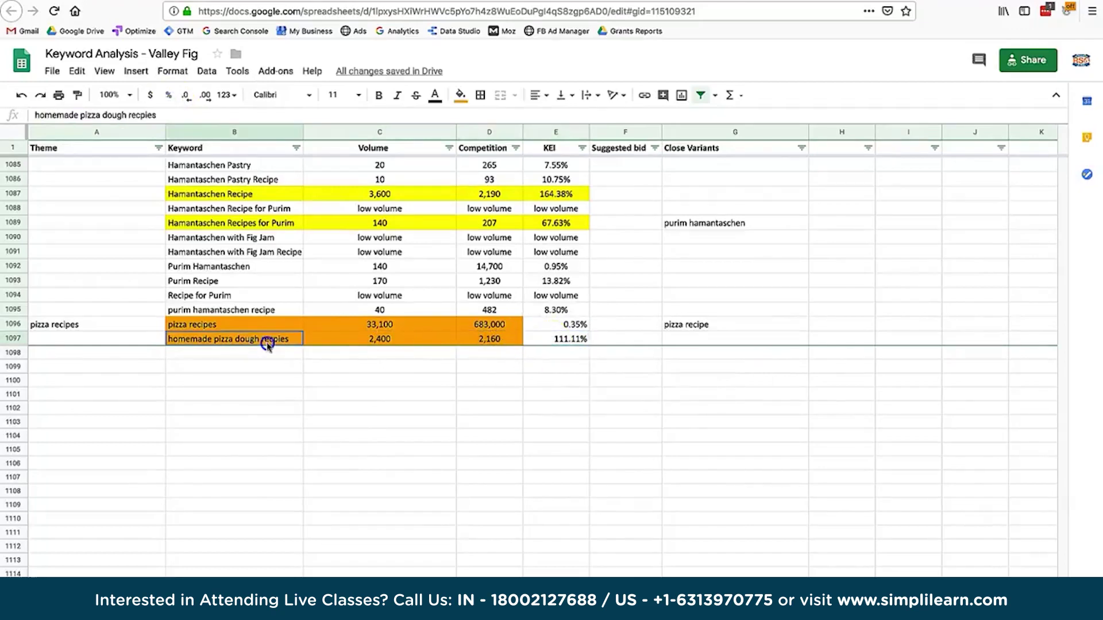
click(367, 339)
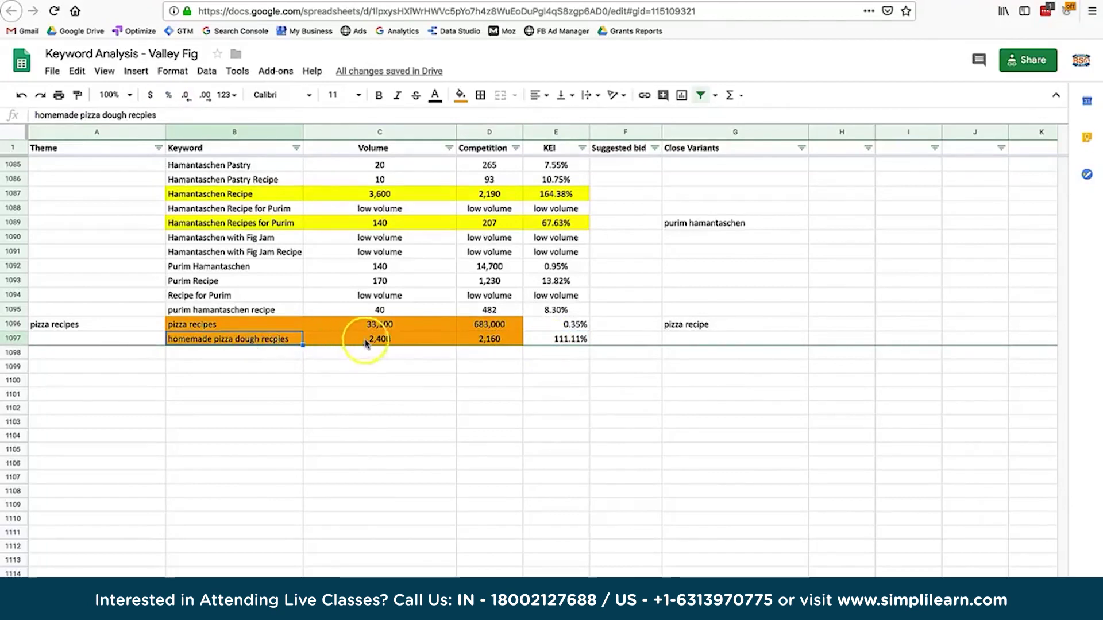
click(263, 342)
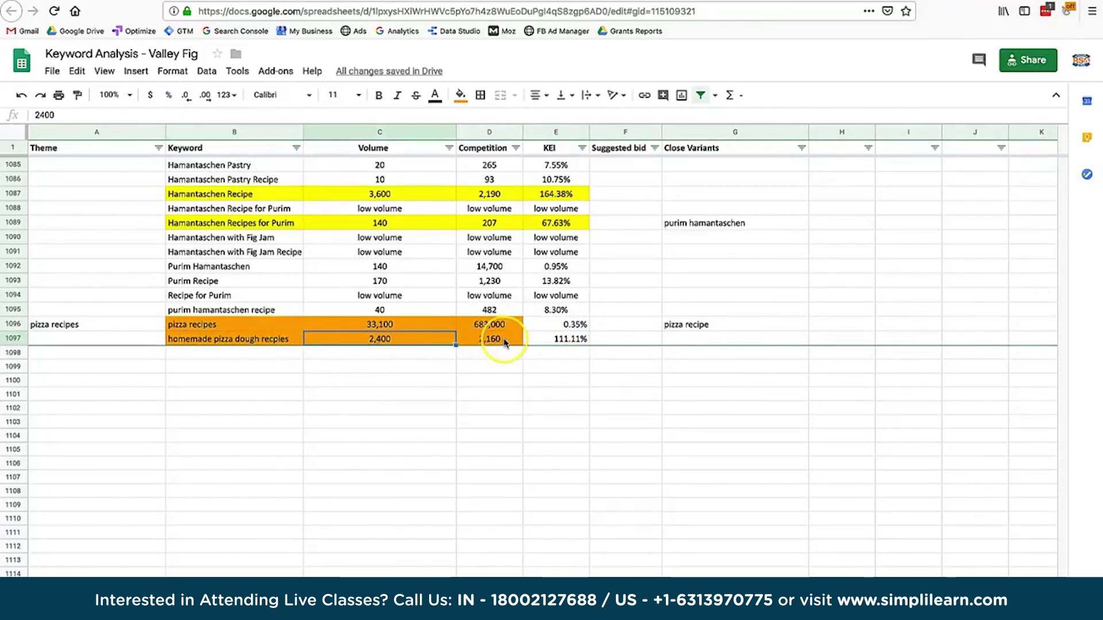
click(222, 342)
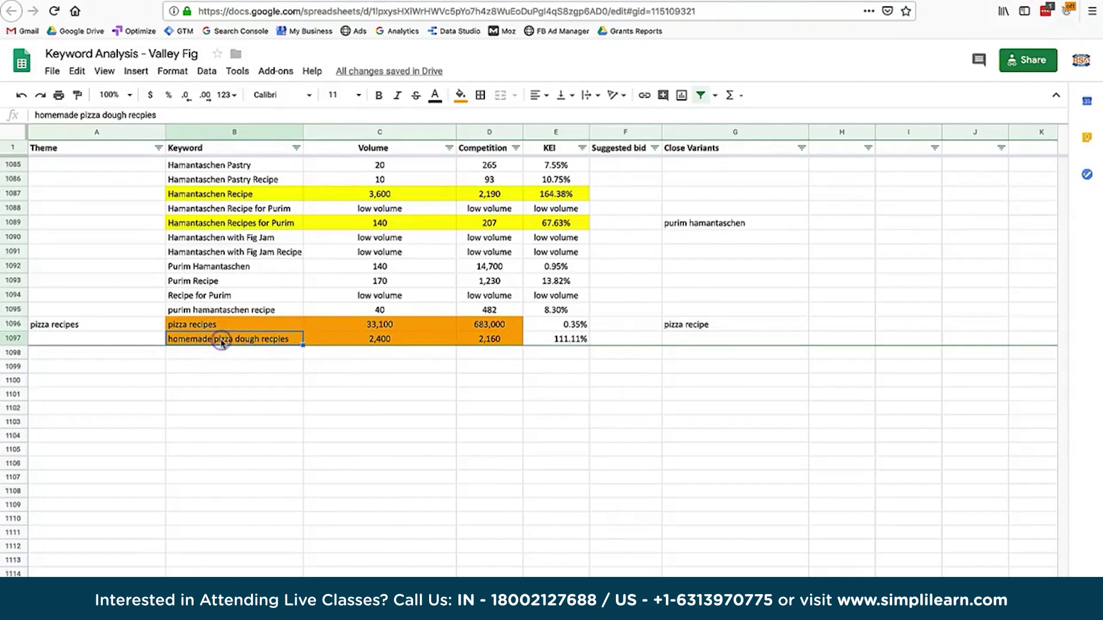